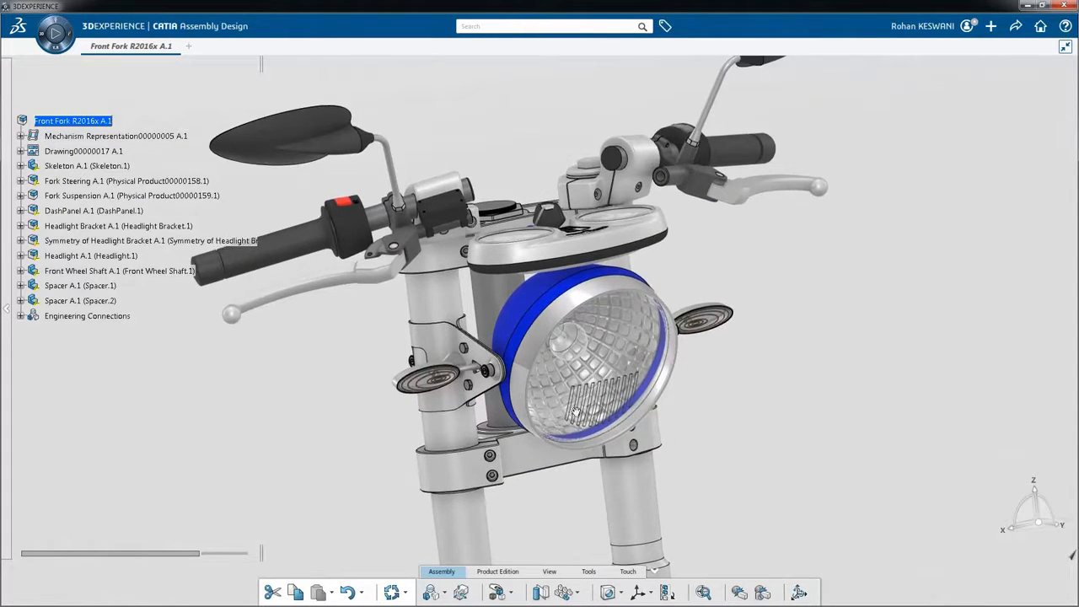
- Color the front fork assembly's parts by Weight Distribution with B.I. Essentials
left_click(589, 571)
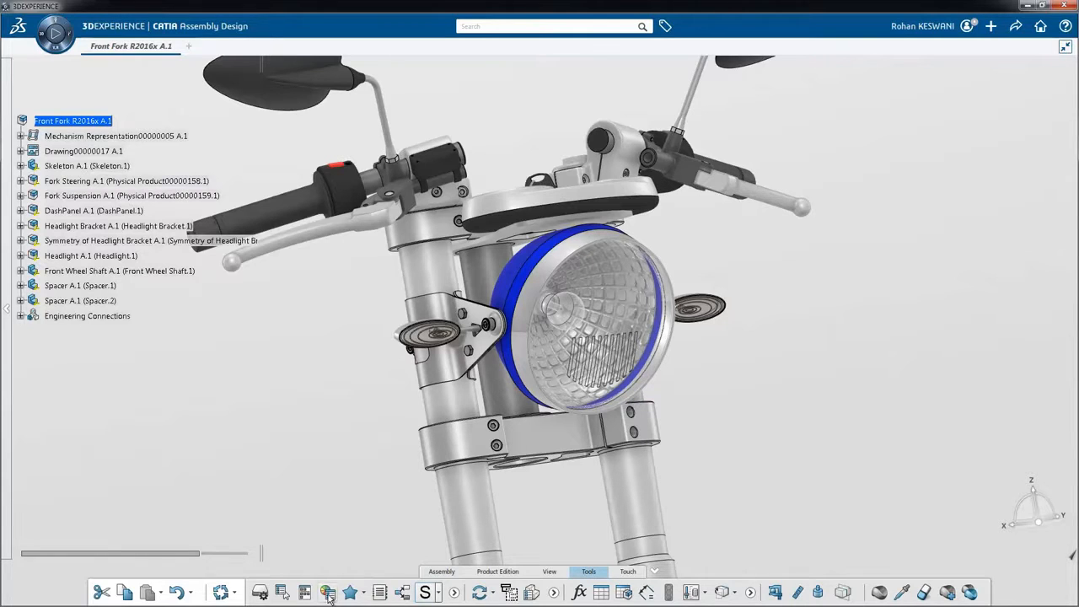
left_click(328, 593)
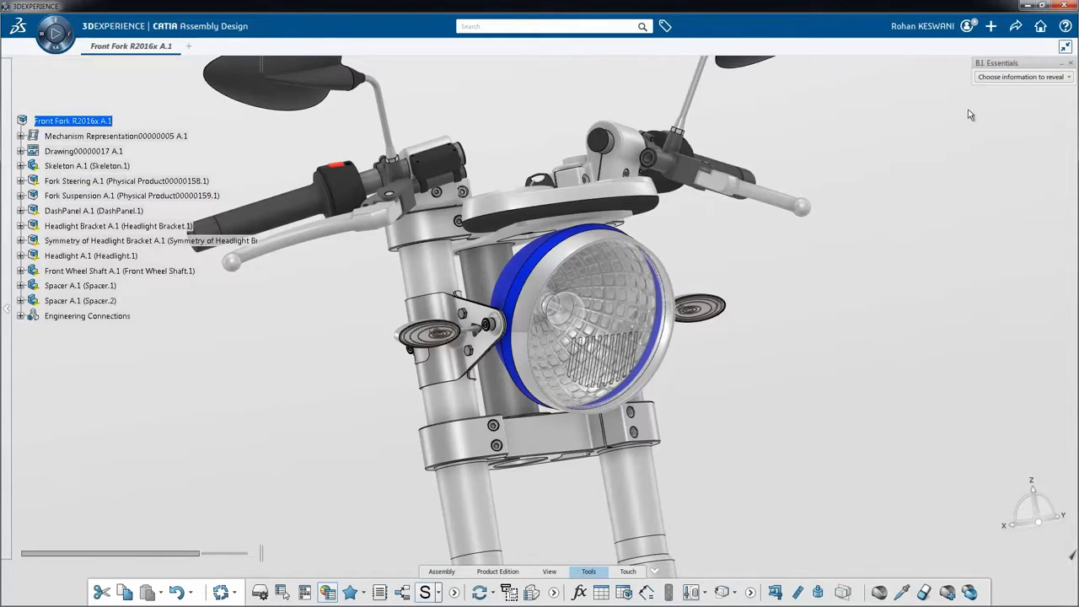
left_click(997, 78)
scroll(993, 134, "down", 5)
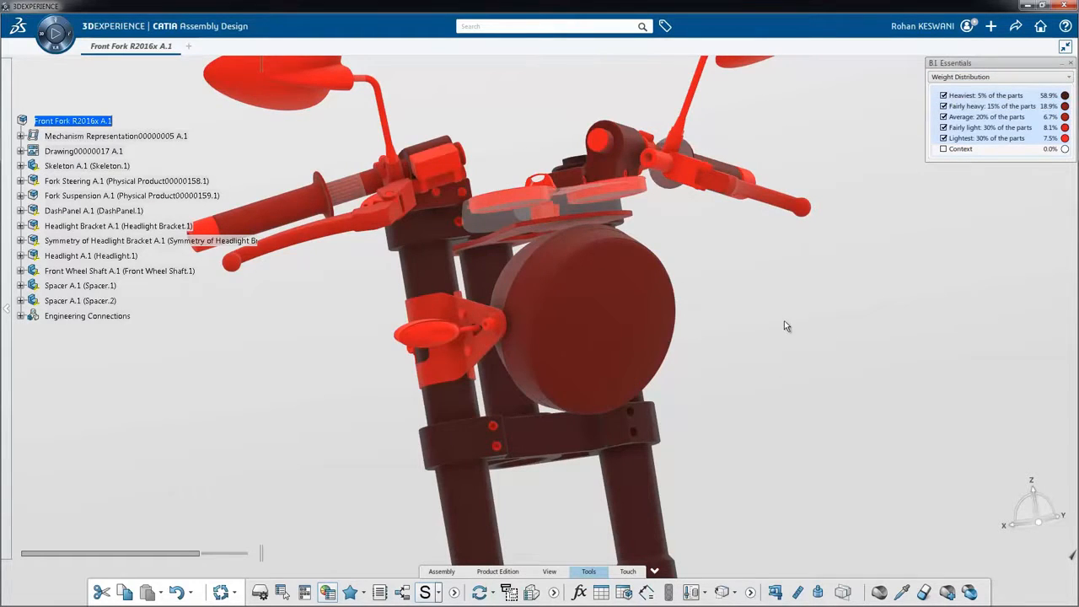
- Examine the weight and inertia properties of the headlight, then turn off the weight distribution display
left_click(120, 256)
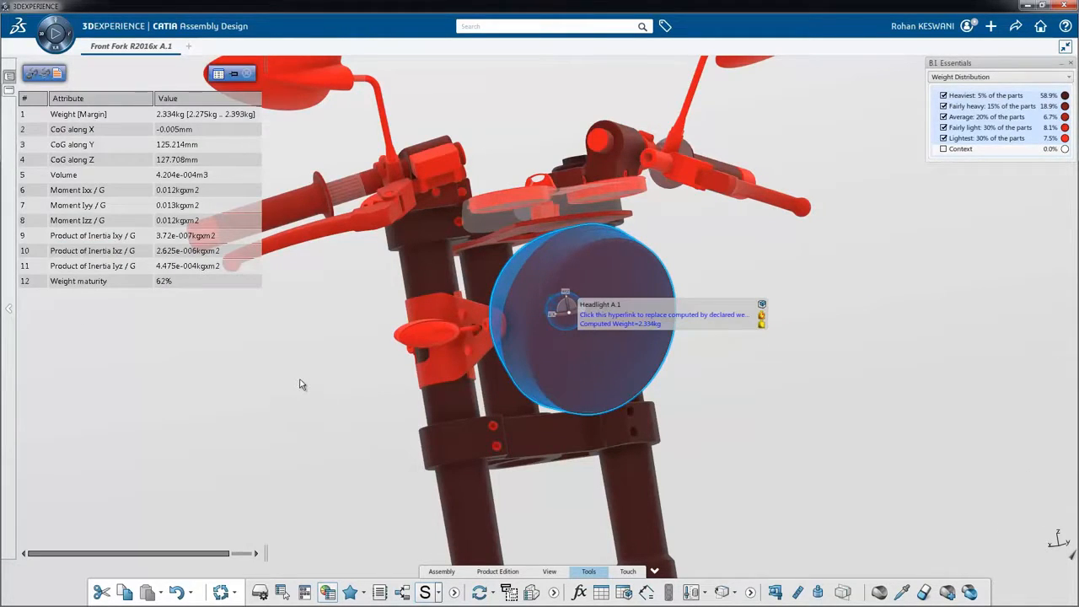
middle_click_drag(333, 344, 405, 341)
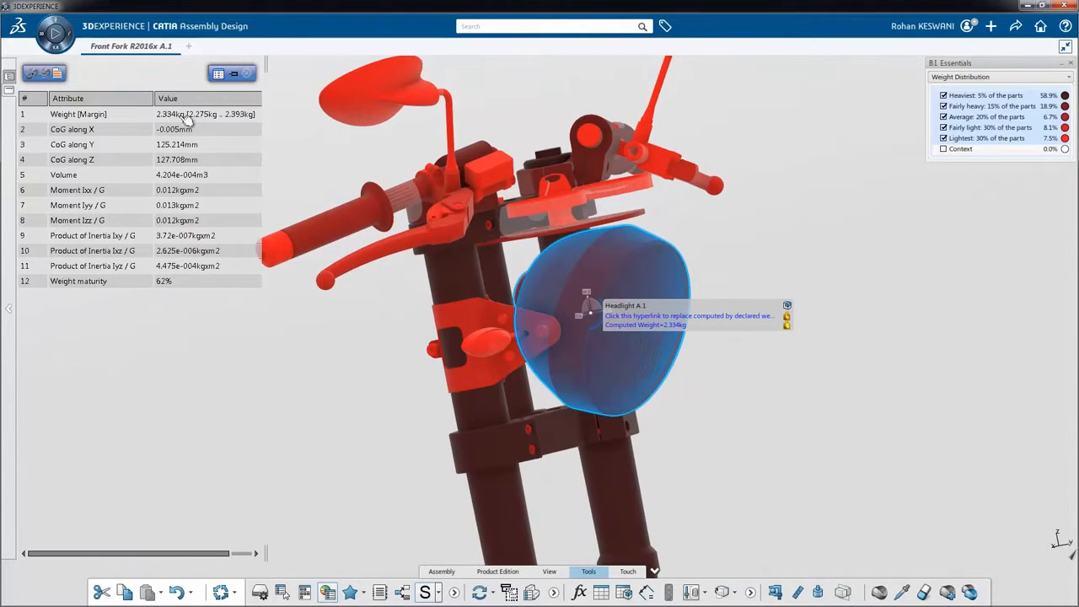
left_click(247, 74)
left_click(747, 321)
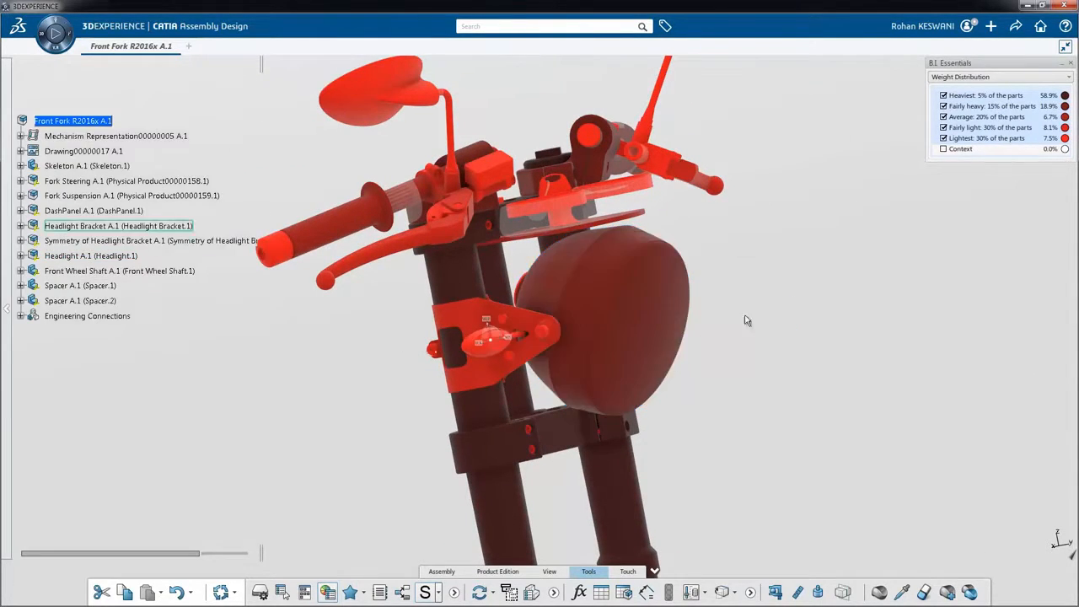
left_click(1070, 63)
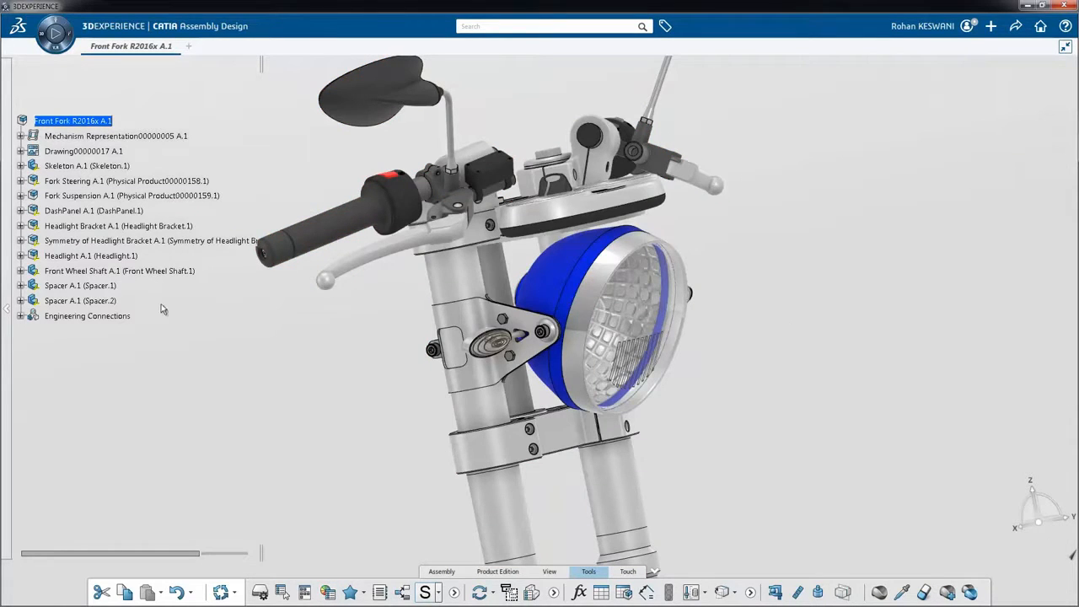
- Open the Headlight Bracket sub-assembly on its own in a new app tab
left_click(114, 227)
right_click(114, 228)
mouse_move(194, 437)
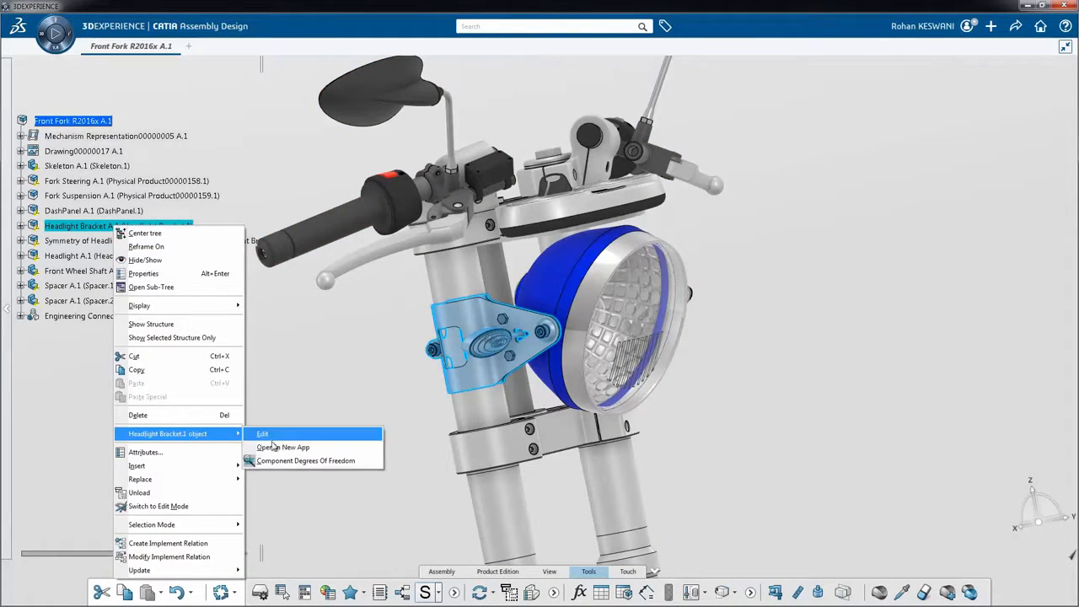
left_click(321, 445)
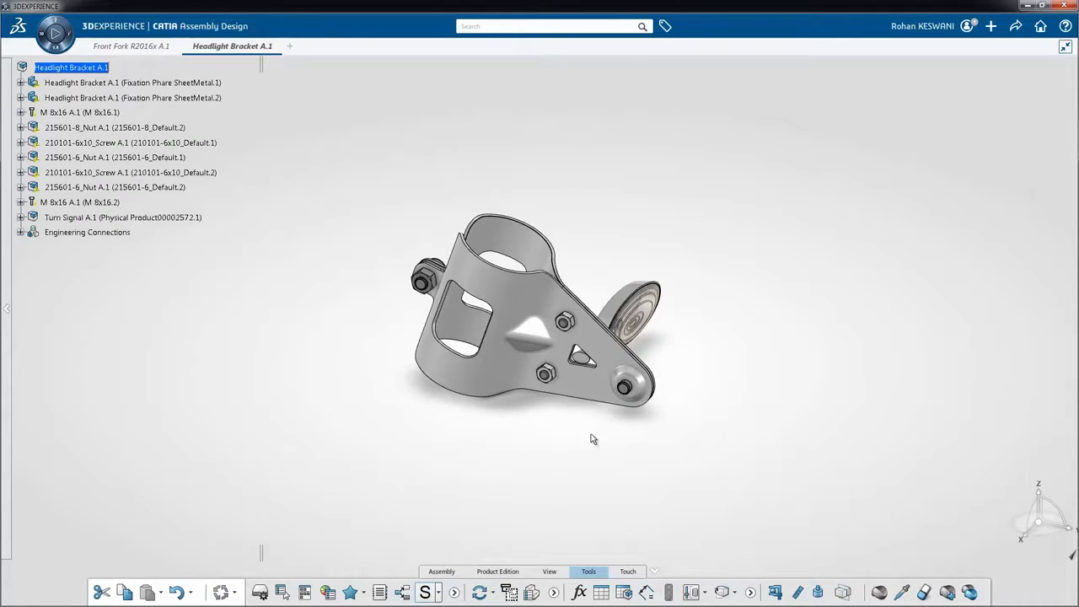
middle_click_drag(593, 439, 535, 411)
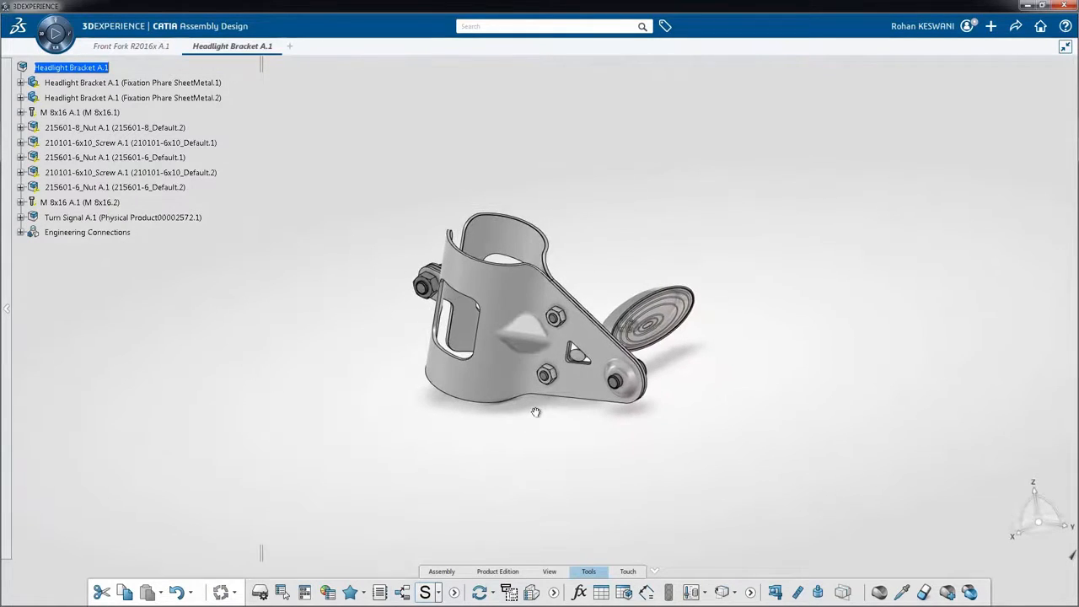
- Open the simulation domain definition of the Chrome Stainless Steel material on the first sheet metal bracket
left_click(20, 83)
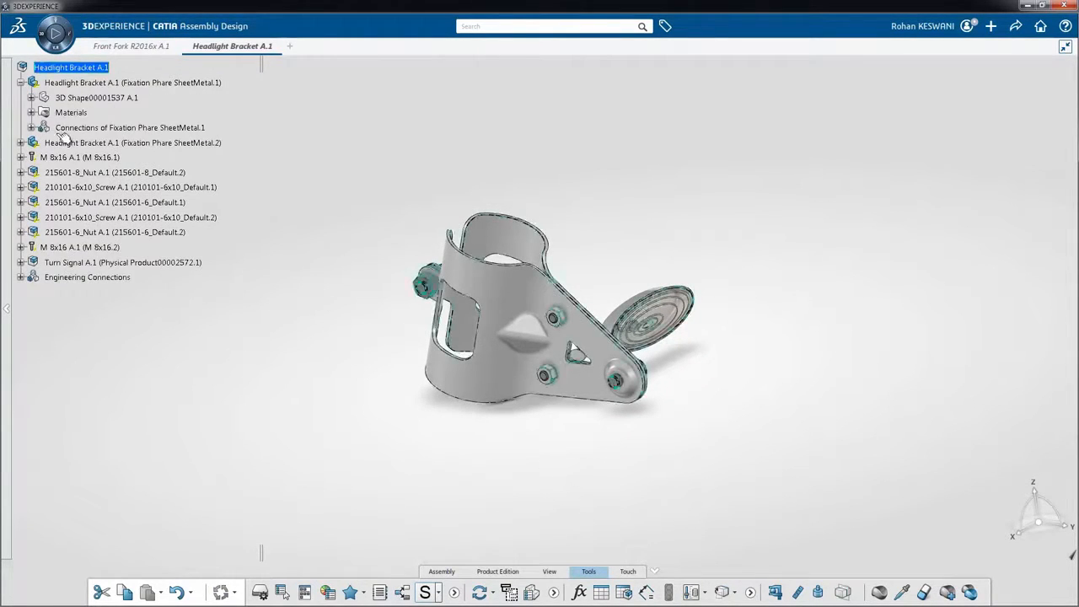
left_click(31, 113)
left_click(41, 128)
double_click(135, 172)
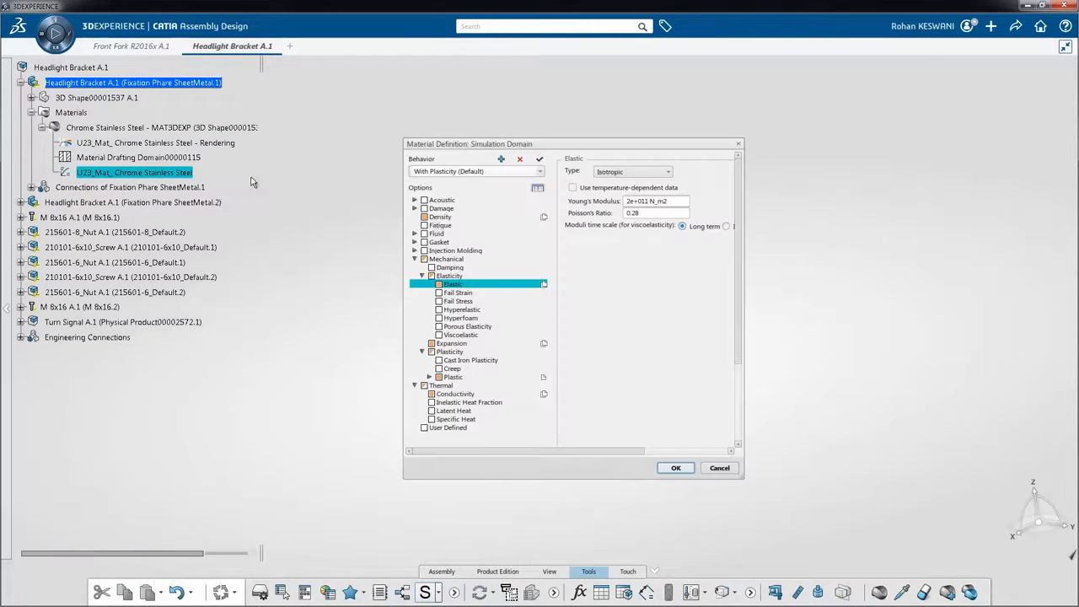
- Examine the material's density, elastic and plastic properties and close its definition
left_click(508, 217)
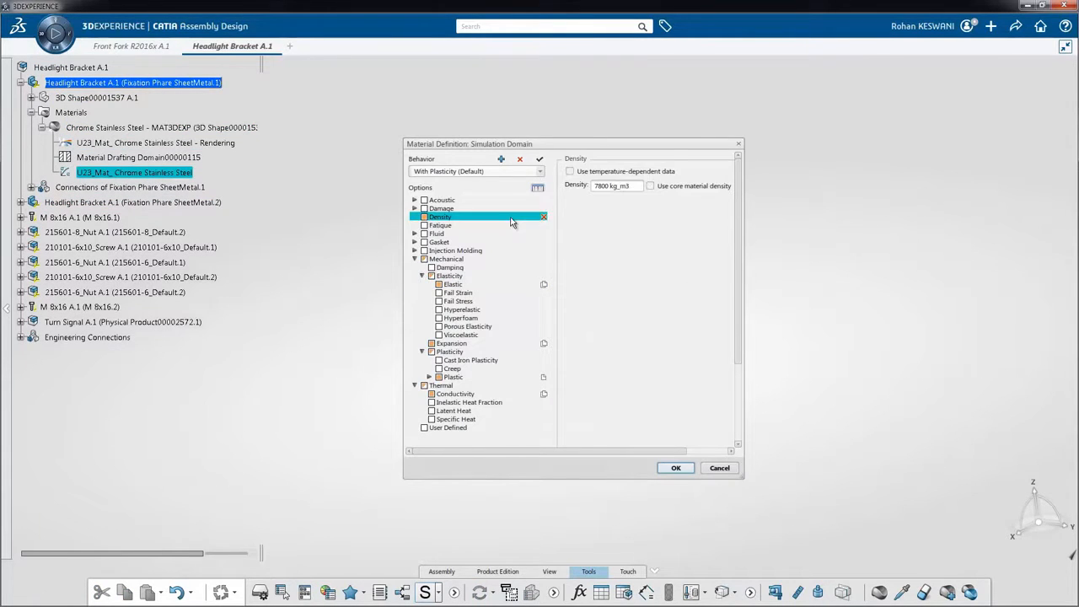
left_click(453, 285)
left_click(462, 378)
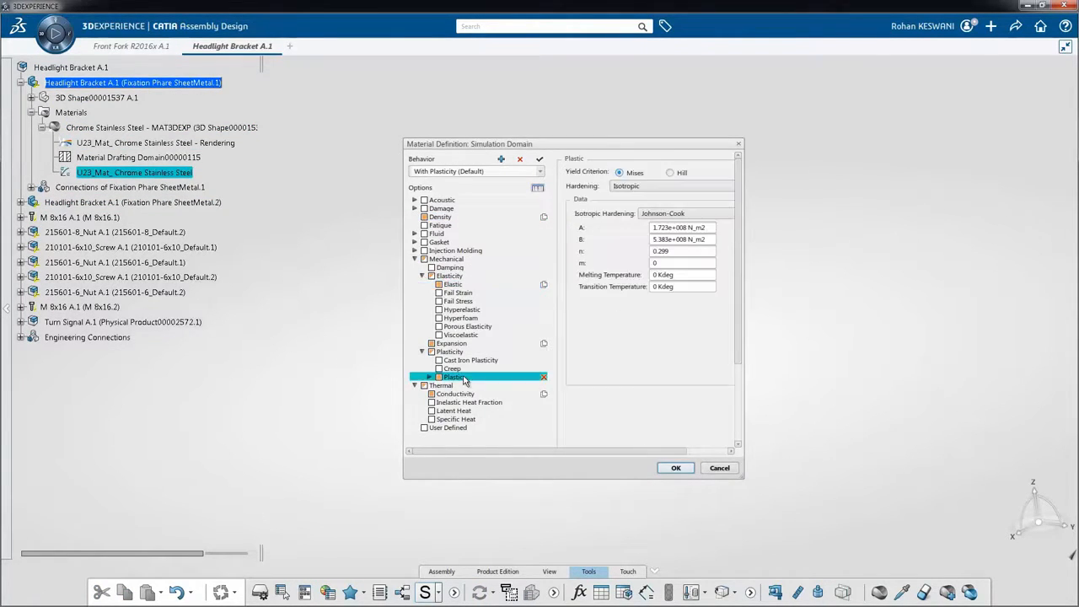
left_click(677, 468)
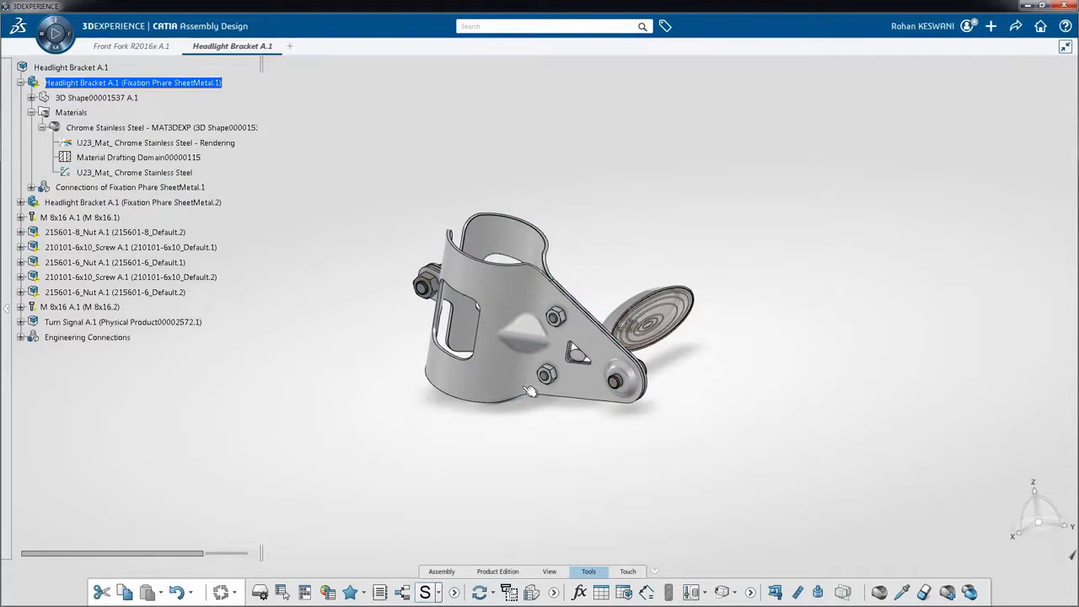
left_click(20, 83)
- Create a Static Study simulation for the whole Headlight Bracket assembly
left_click(71, 69)
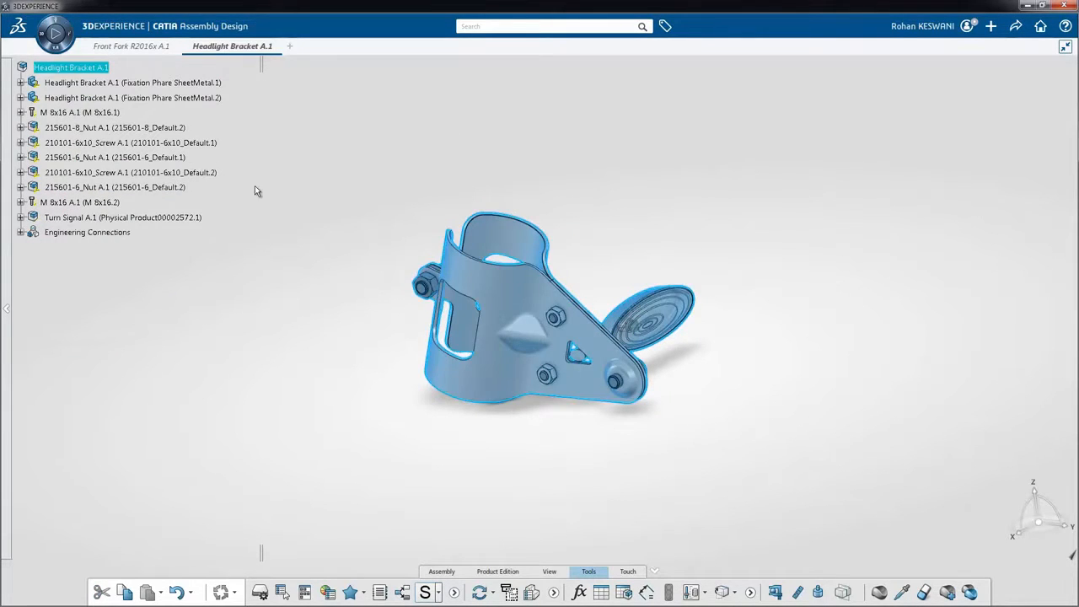
left_click(54, 48)
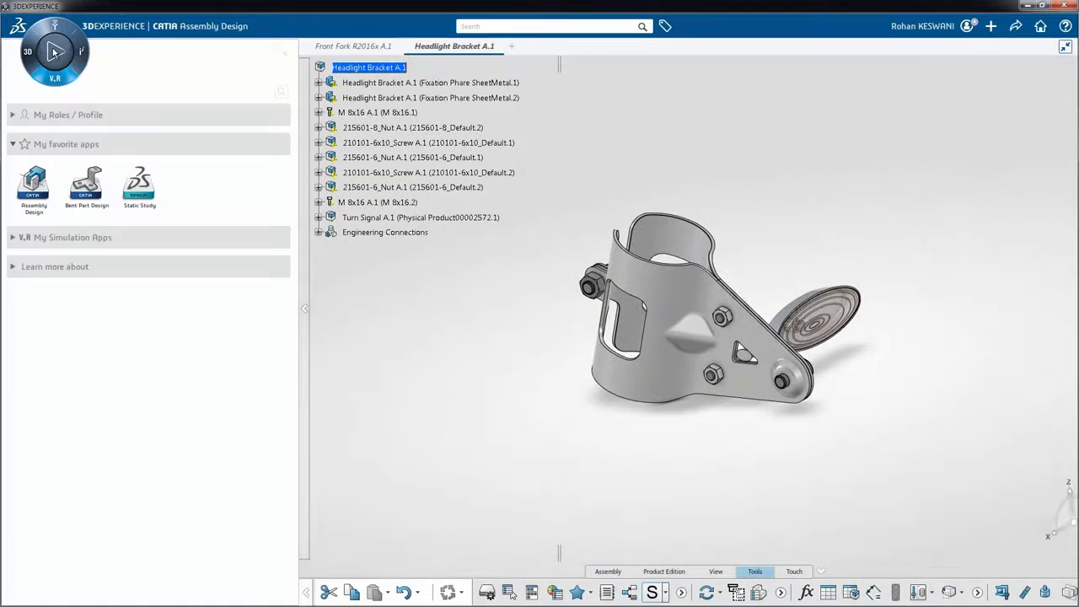
left_click(128, 185)
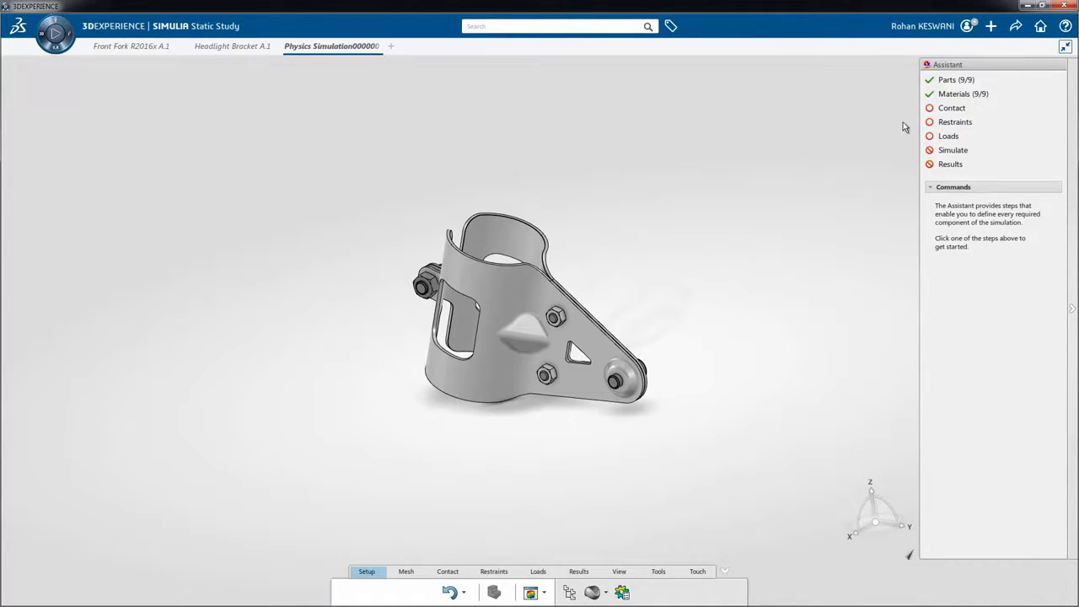
- Review the study's contributing parts, keeping the Turn Signal excluded and all other bracket components included
left_click(956, 80)
left_click(949, 309)
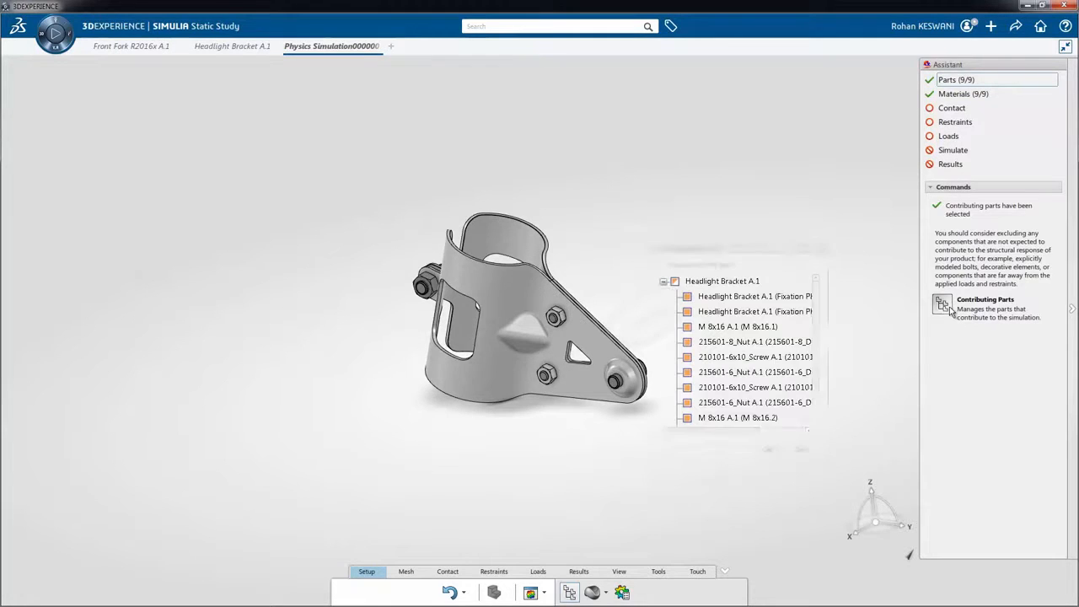
middle_click_drag(569, 427, 371, 435)
scroll(822, 385, "down", 1)
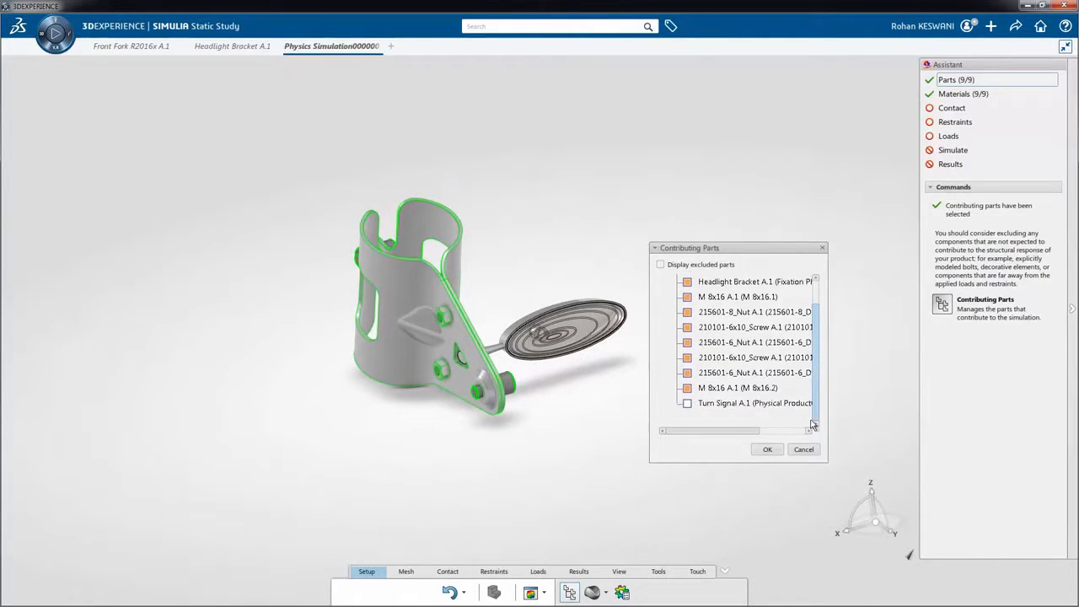
left_click(750, 405)
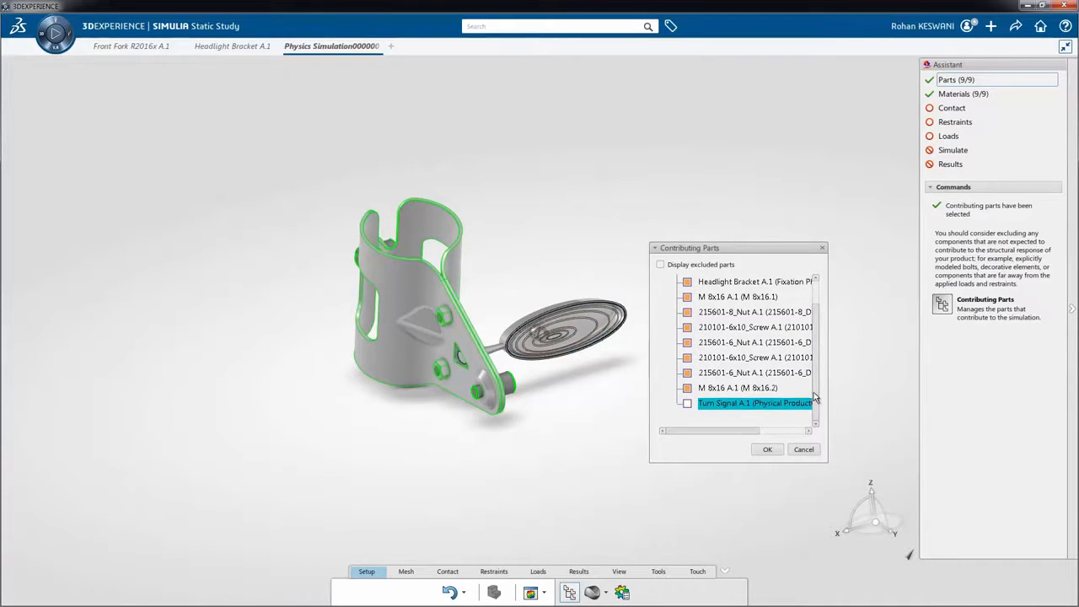
mouse_move(814, 394)
left_mouse_down()
mouse_move(819, 354)
mouse_move(813, 402)
left_mouse_up()
left_click(765, 451)
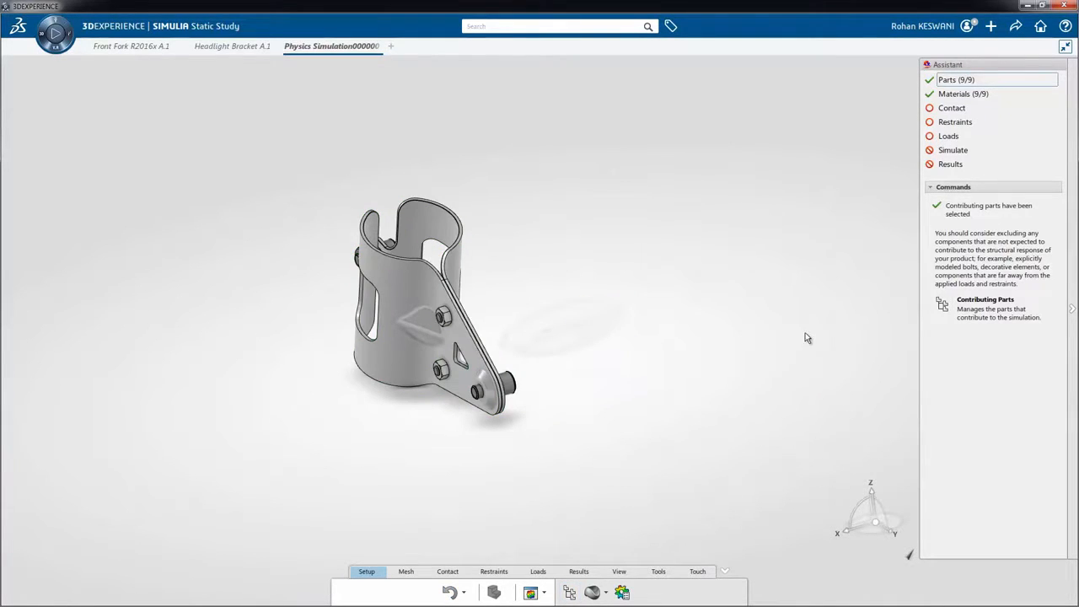
- Run Contact Detection on the whole model with Bonded interaction to find the contacting surface pairs
left_click(953, 109)
left_click(943, 271)
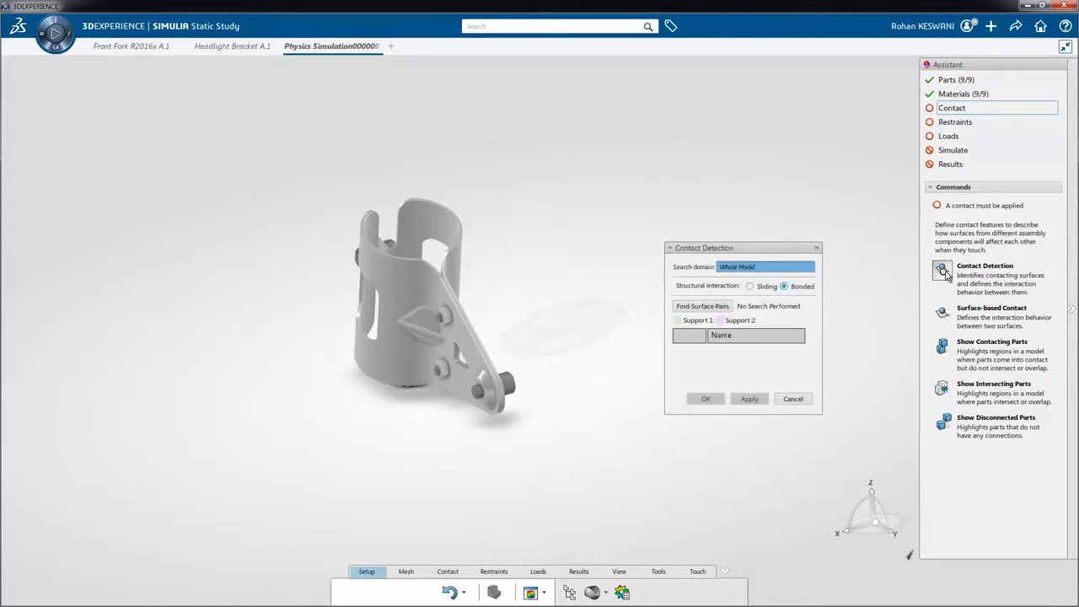
left_click(728, 309)
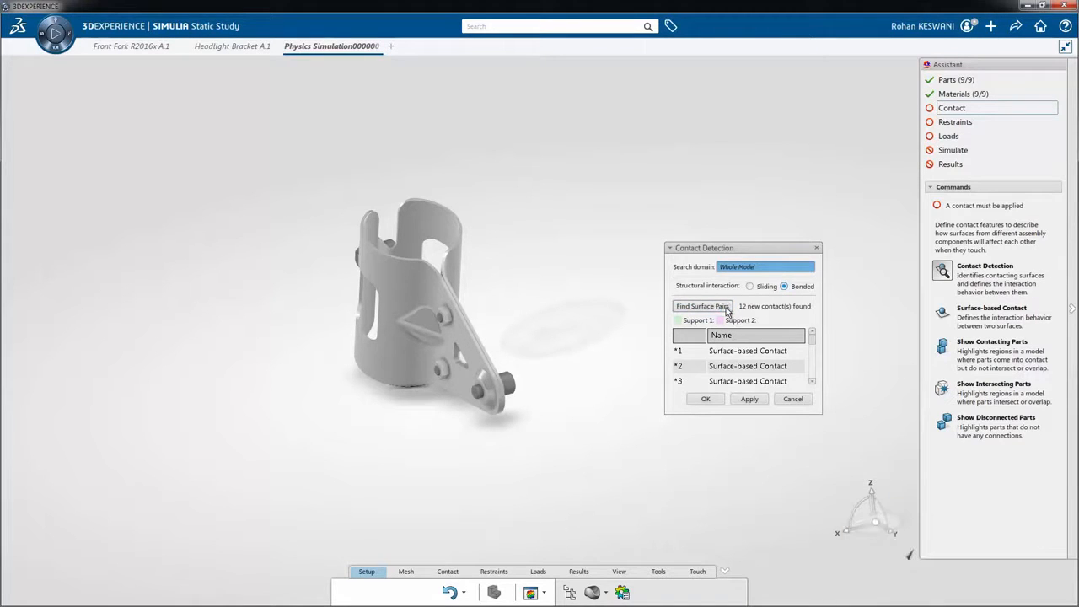
- Inspect several of the detected surface-based contacts on the model and accept them all for the study
left_click(719, 351)
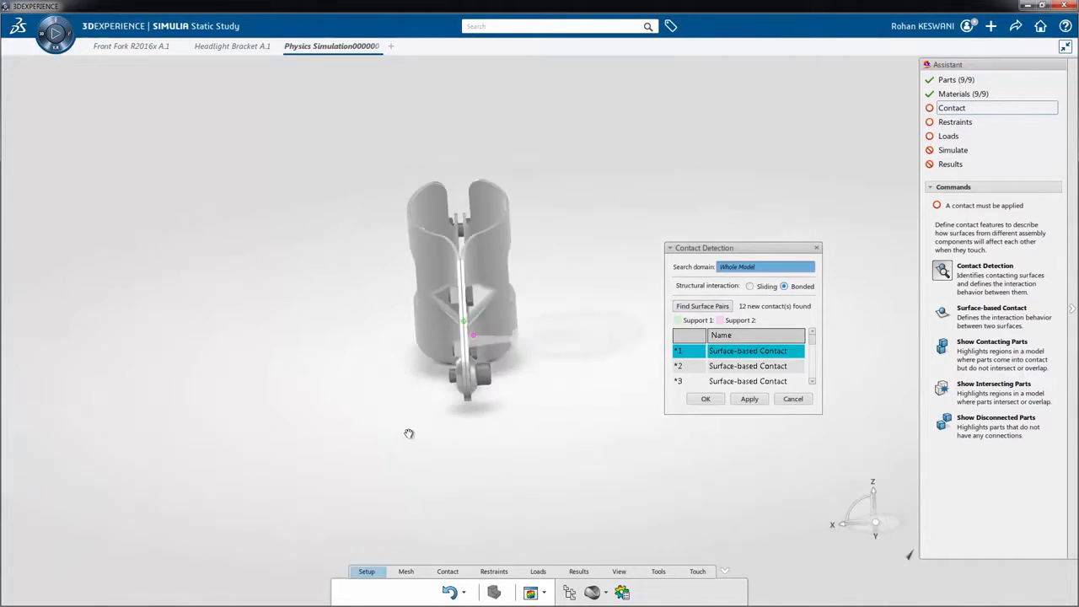
key("Down")
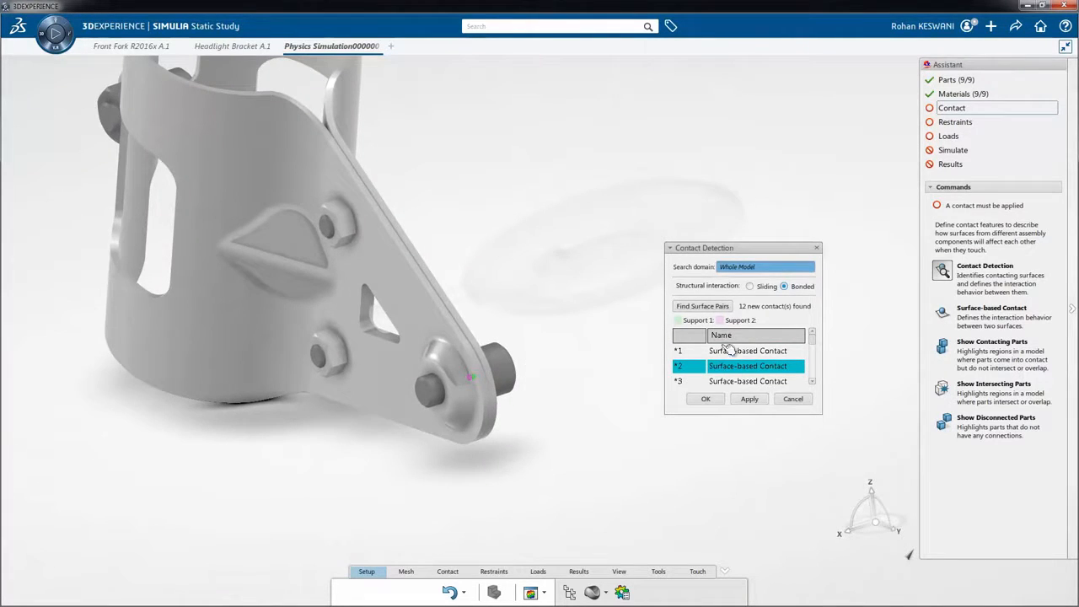
scroll(733, 363, "down", 3)
left_click(748, 368)
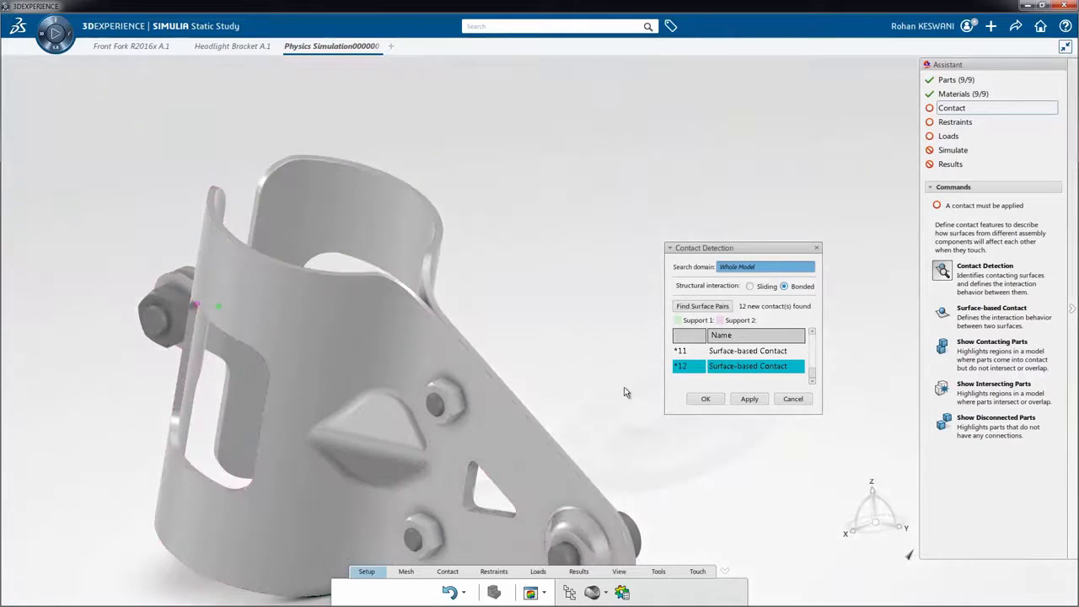
left_click(695, 400)
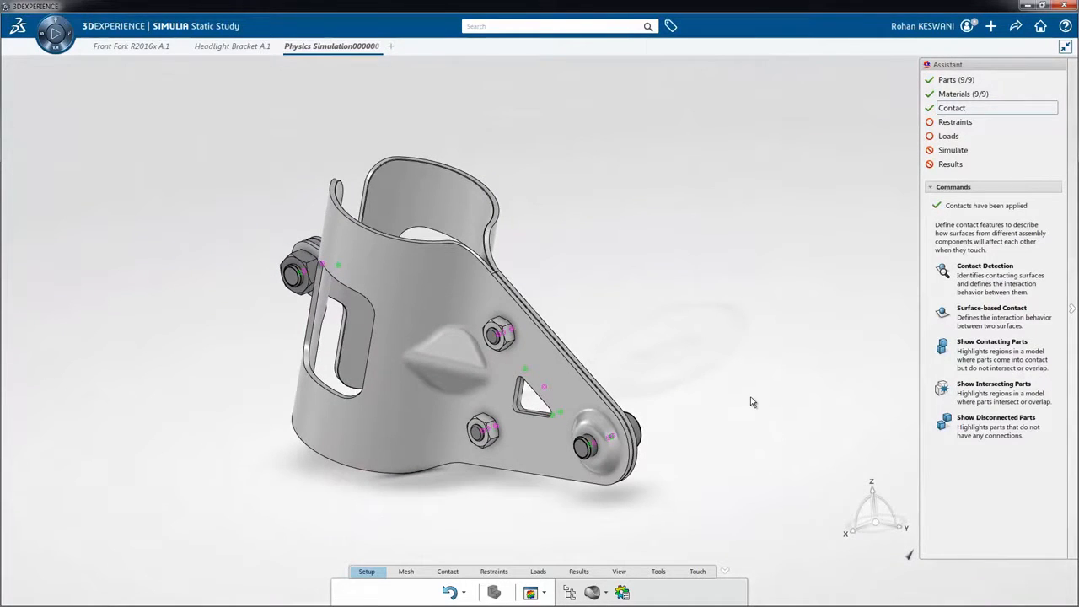
- Apply a Clamp restraint to the curved inner faces of the bracket where it grips the fork tube
left_click(954, 123)
left_click(942, 318)
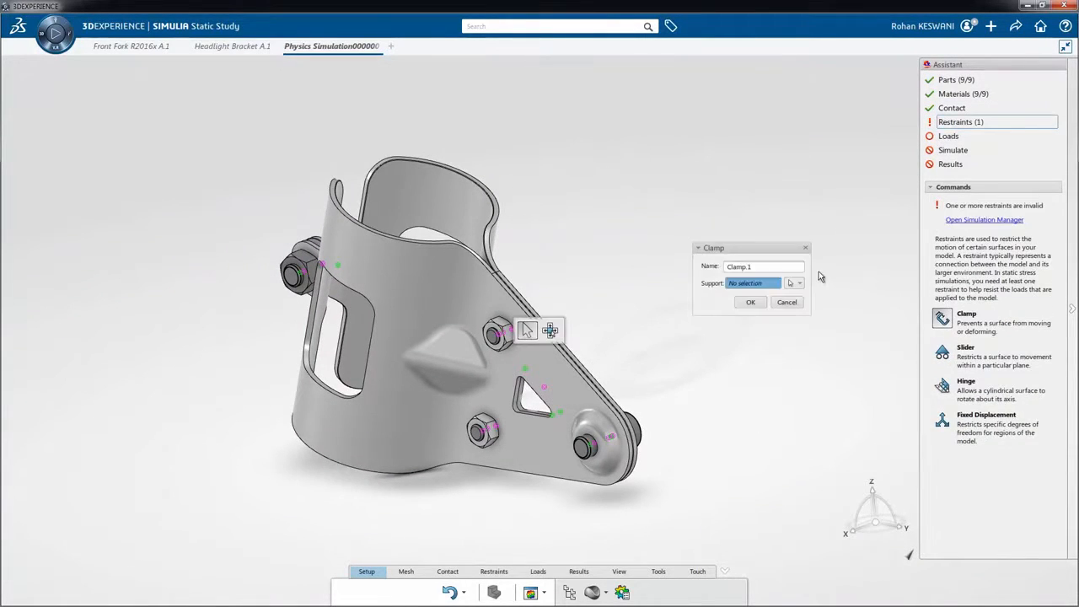
left_click(368, 307)
middle_click_drag(368, 307, 217, 169)
left_click(475, 258)
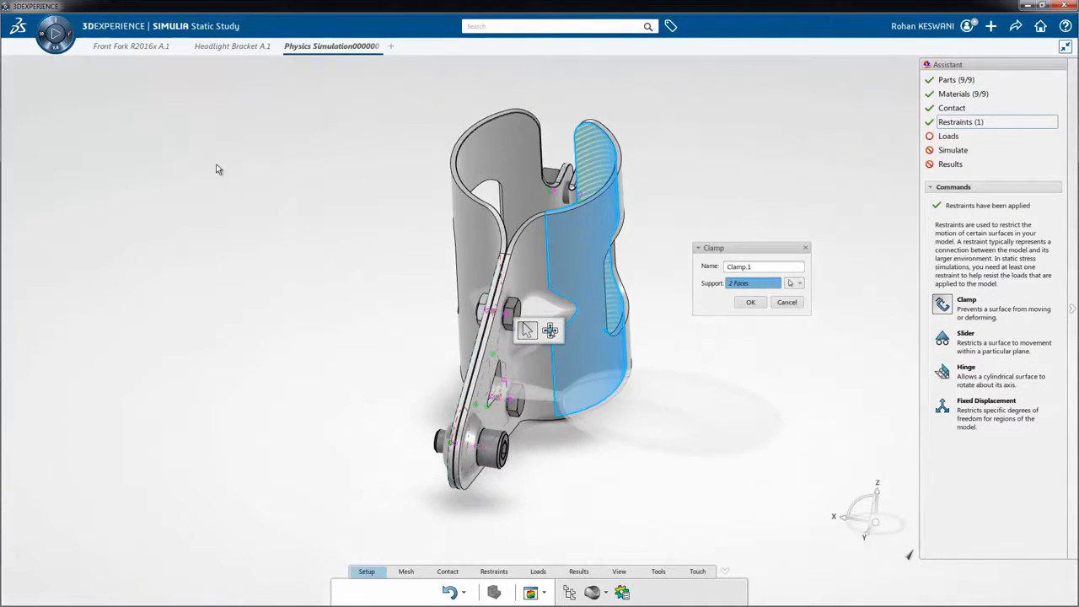
left_click(514, 157)
middle_click_drag(514, 157, 536, 338)
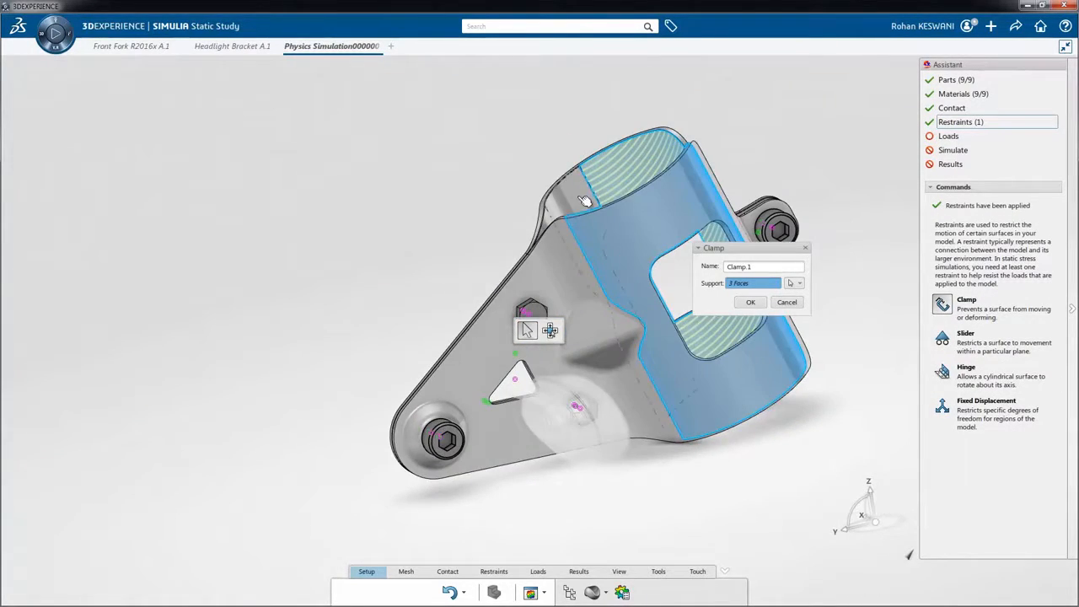
left_click(750, 306)
- Apply a 23.34 N force in the negative Z direction to the protruding cylindrical bolt face at the bracket's narrow end
middle_click_drag(318, 311, 582, 460)
middle_click_drag(505, 495, 510, 351)
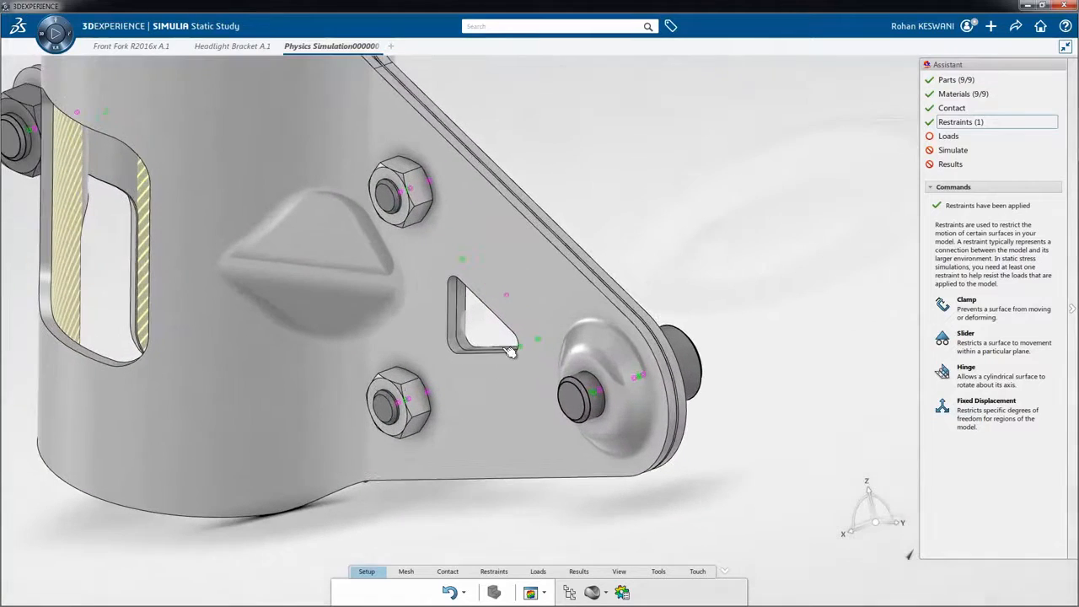
left_click(597, 385)
mouse_move(696, 340)
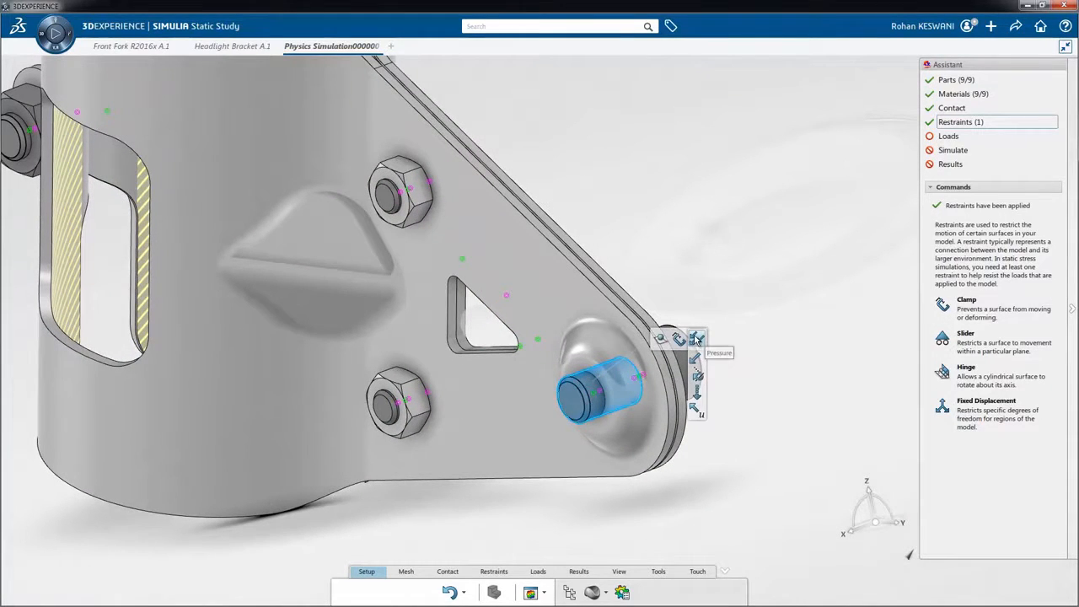
left_click(697, 362)
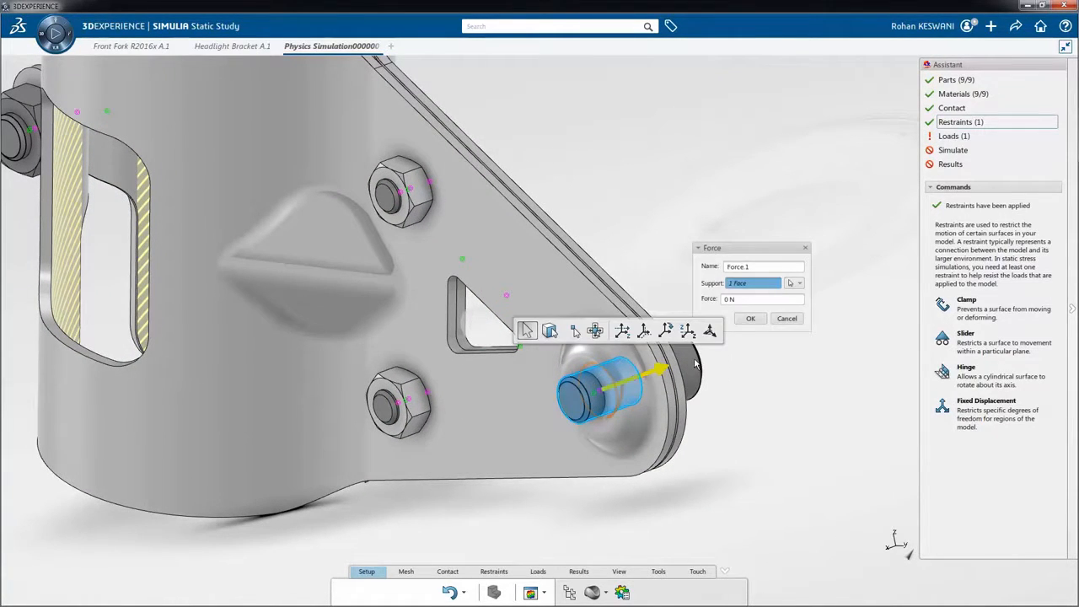
left_click(644, 332)
left_click(743, 300)
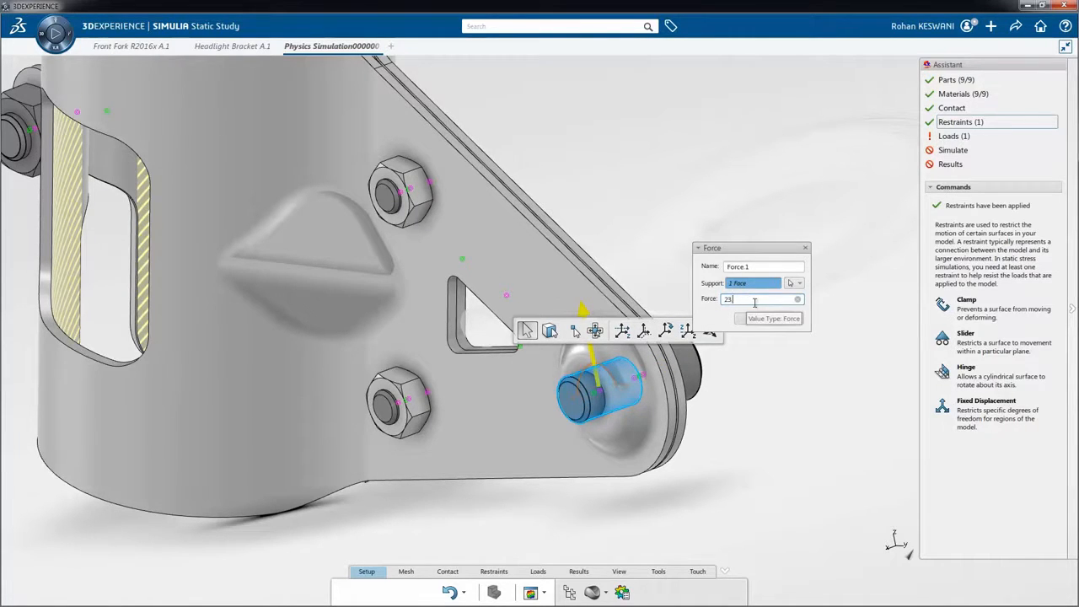
key("Return")
scroll(607, 421, "down", 5)
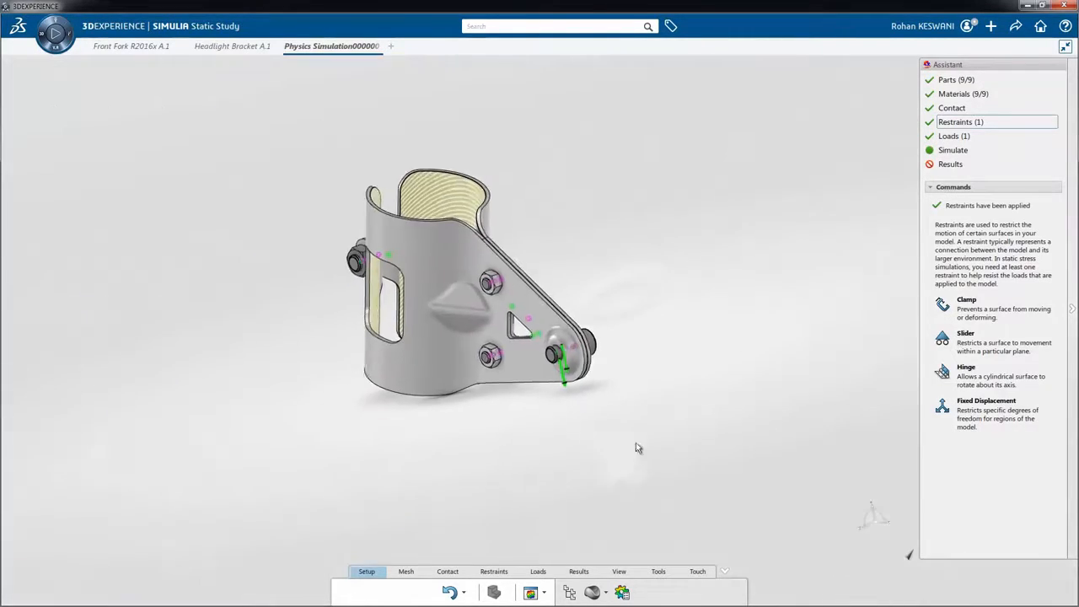
middle_click_drag(500, 376, 472, 420)
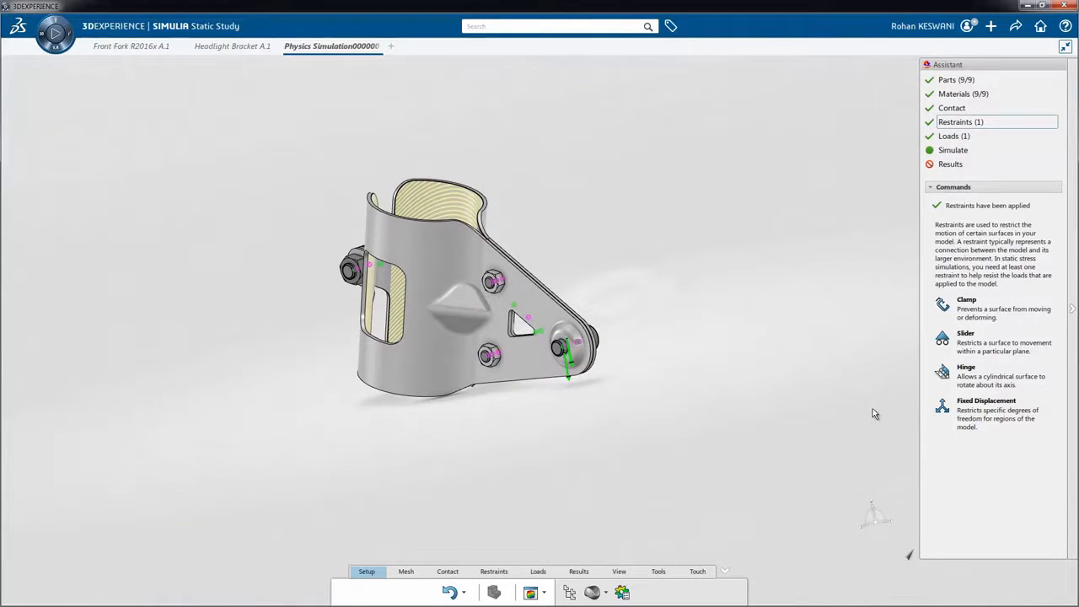
- Run the static simulation as Local - Interactive on 2 cores and dismiss the completed status
left_click(955, 135)
left_click(953, 150)
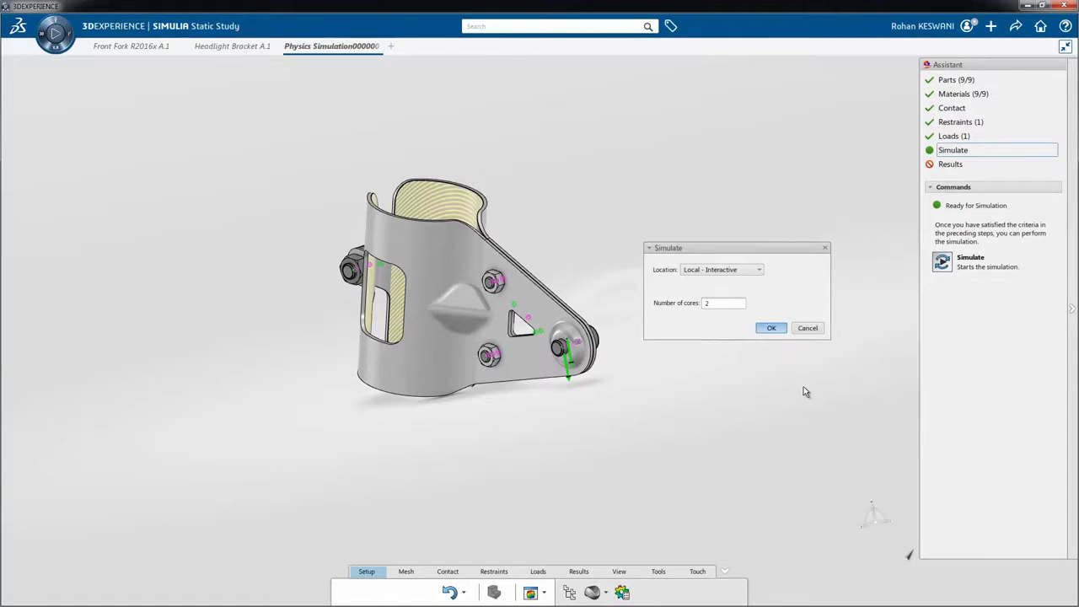
key("Return")
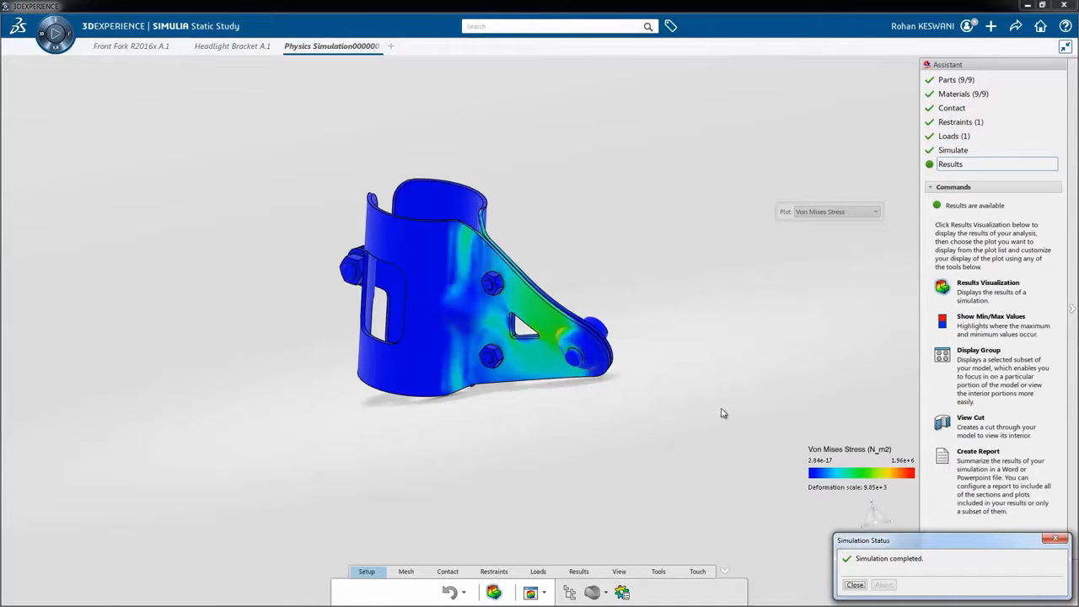
left_click(855, 585)
- Inspect where the minimum and maximum Von Mises stress values occur on the bracket, and close the markers
middle_click_drag(605, 444, 462, 275)
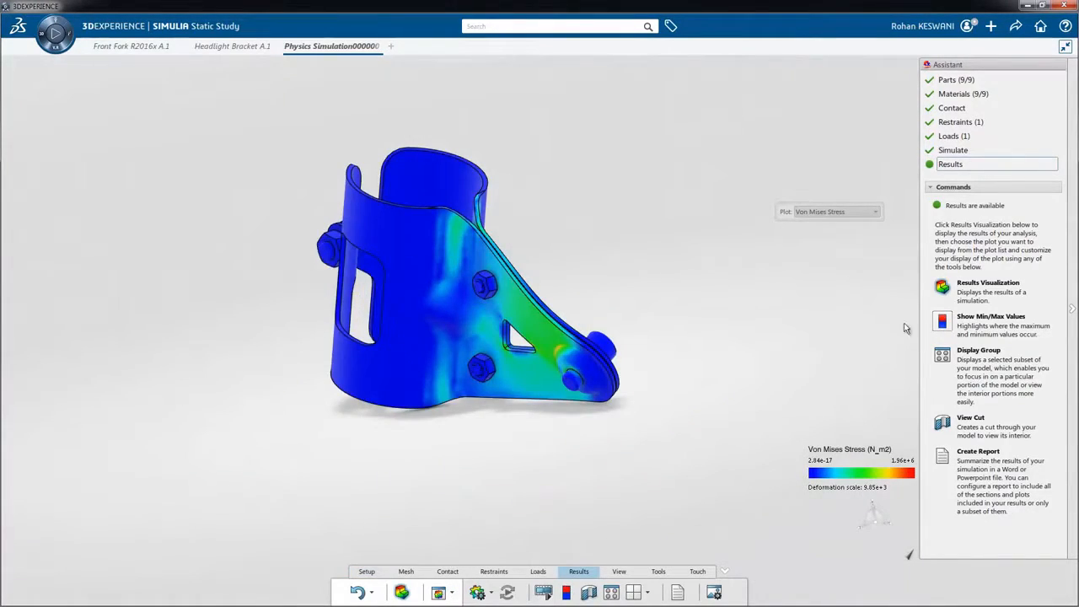
left_click(942, 321)
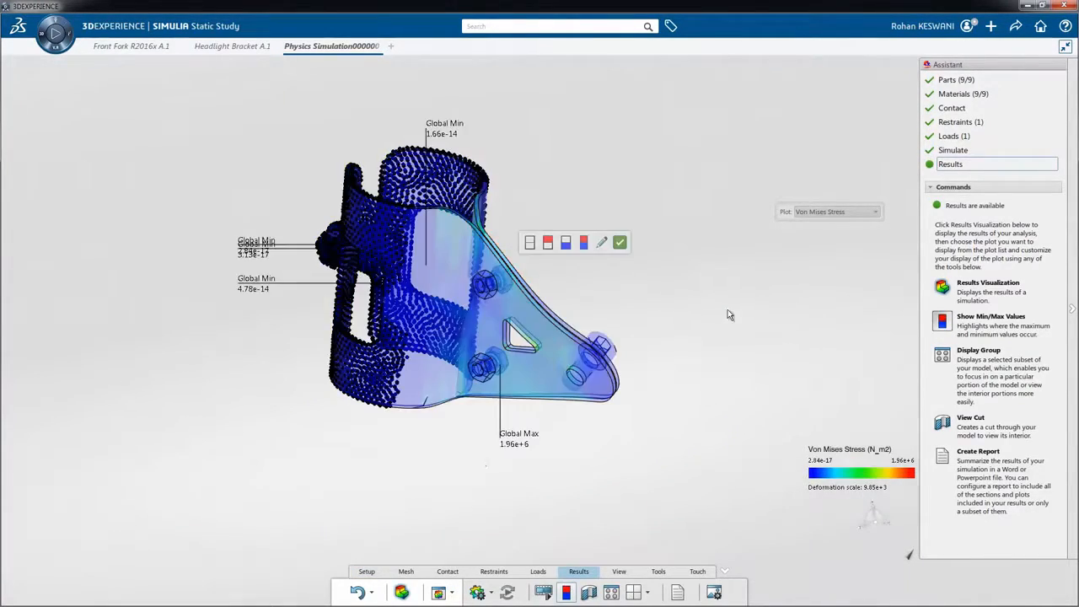
middle_click_drag(513, 394, 519, 482)
middle_click_drag(630, 245, 545, 317)
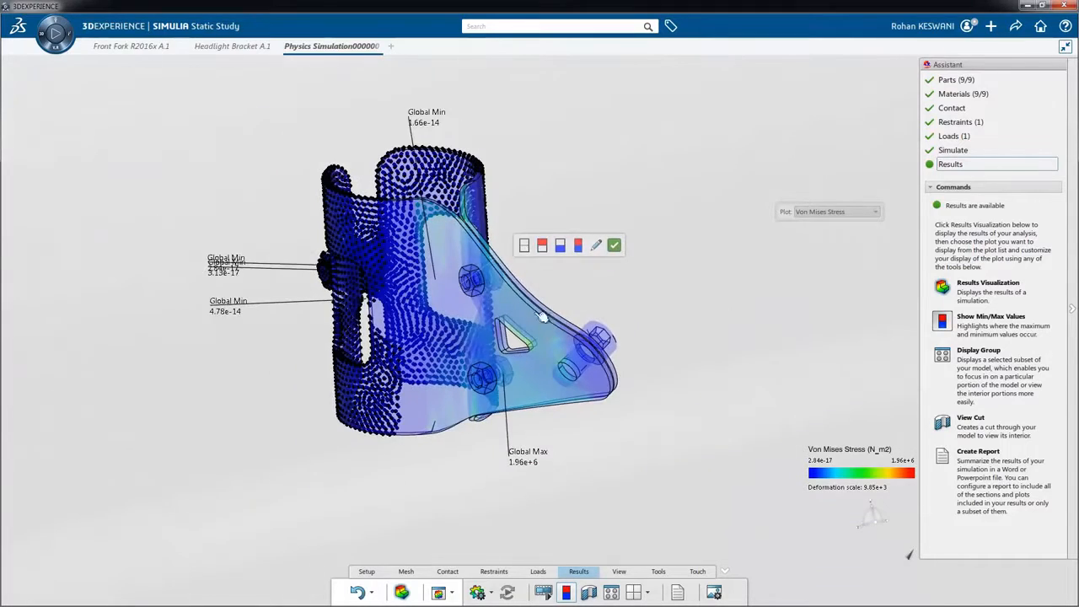
left_click(614, 246)
middle_click_drag(592, 468, 481, 433)
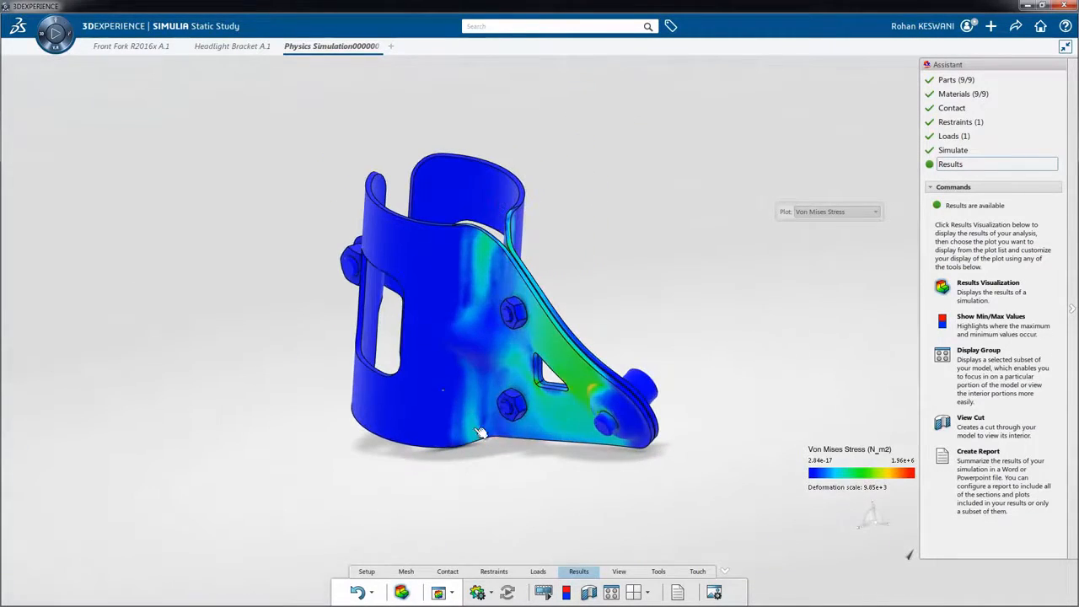
- Animate the Von Mises stress plot to examine how the bracket deforms under the load, and stop the playback
left_click(542, 590)
middle_click_drag(559, 506, 713, 427)
key("Escape")
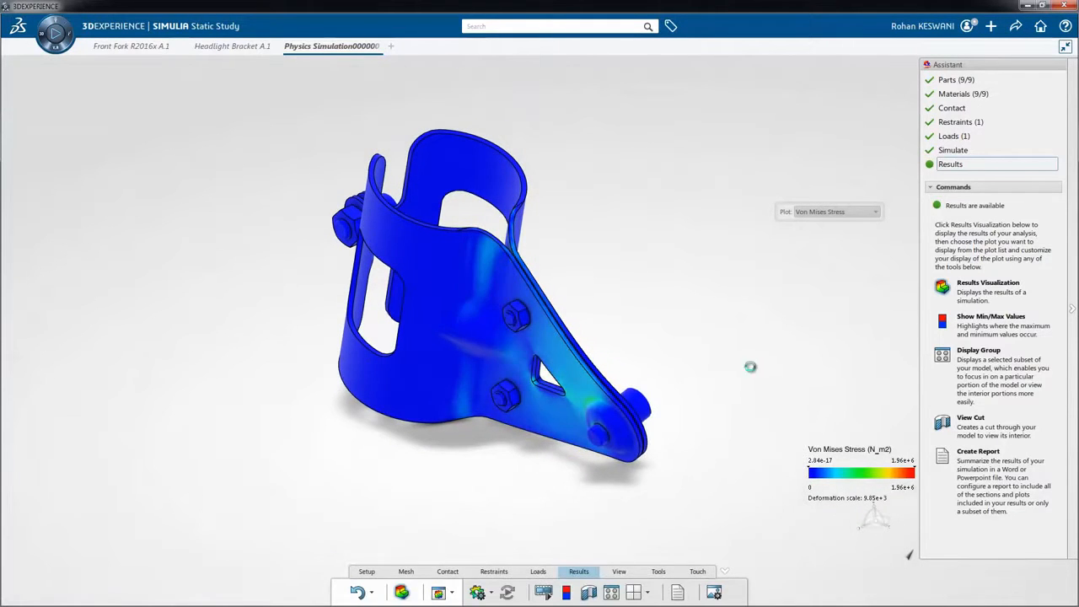
- Examine the Deformation, Displacement and Reaction Force Vector plots of the bracket one after another
left_click(837, 212)
left_click(824, 224)
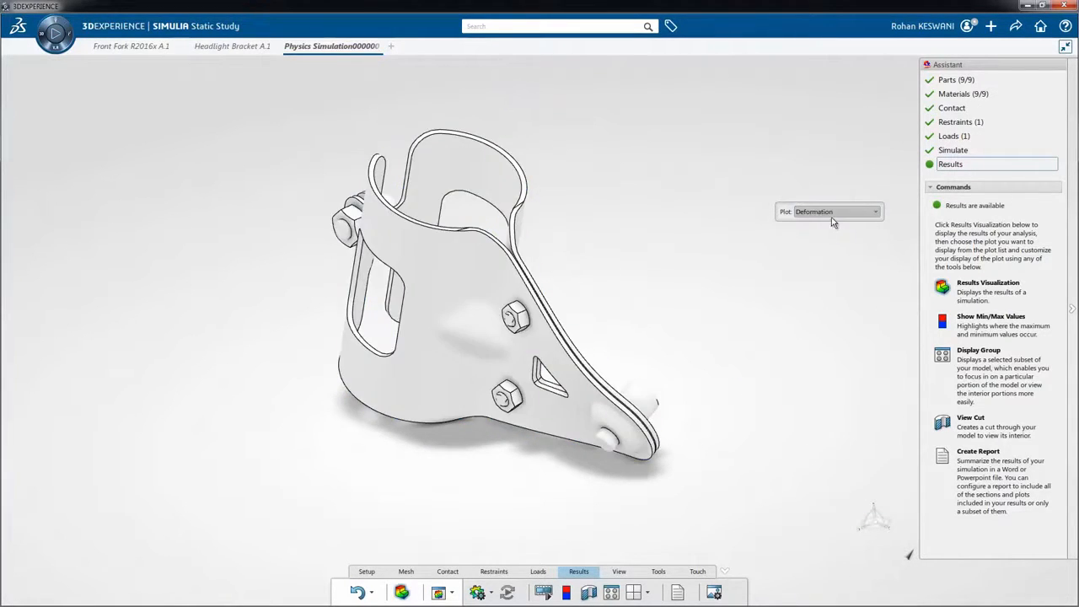
left_click(831, 217)
left_click(832, 231)
mouse_move(610, 479)
middle_mouse_down()
mouse_move(601, 356)
mouse_move(607, 472)
middle_mouse_up()
left_click(837, 212)
left_click(810, 300)
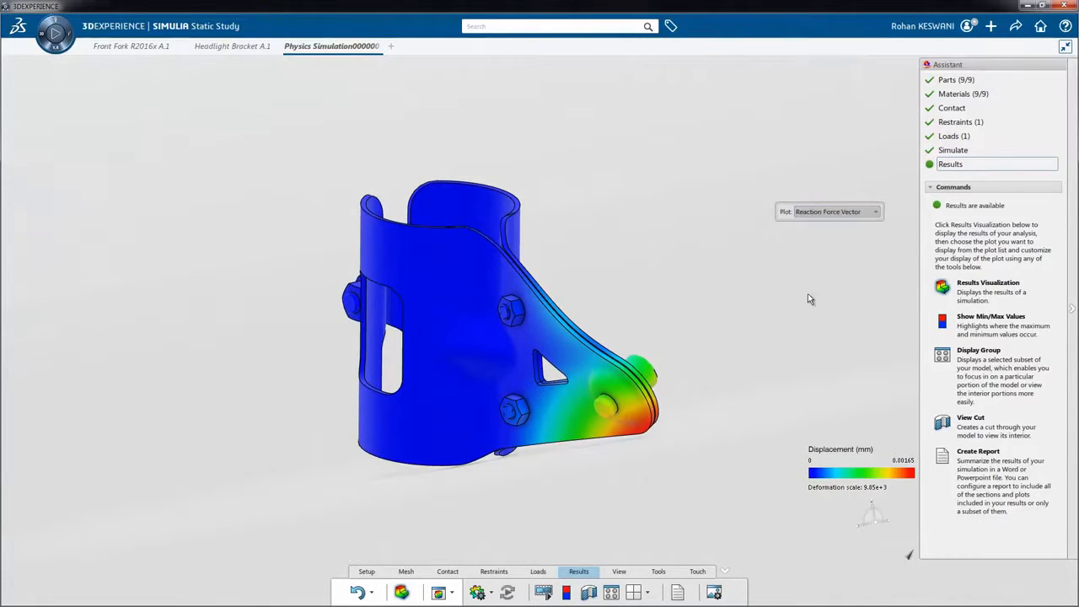
middle_click_drag(555, 381, 640, 439)
- Check the Compression - Tension plot and return the display to Von Mises Stress
left_click(869, 211)
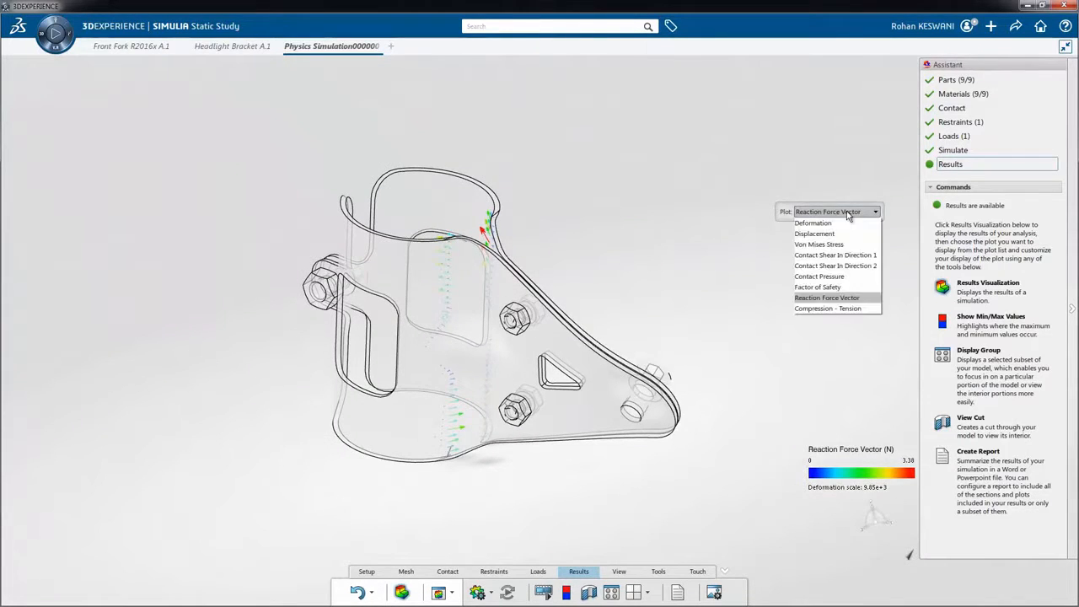
left_click(839, 309)
left_click(843, 211)
left_click(835, 243)
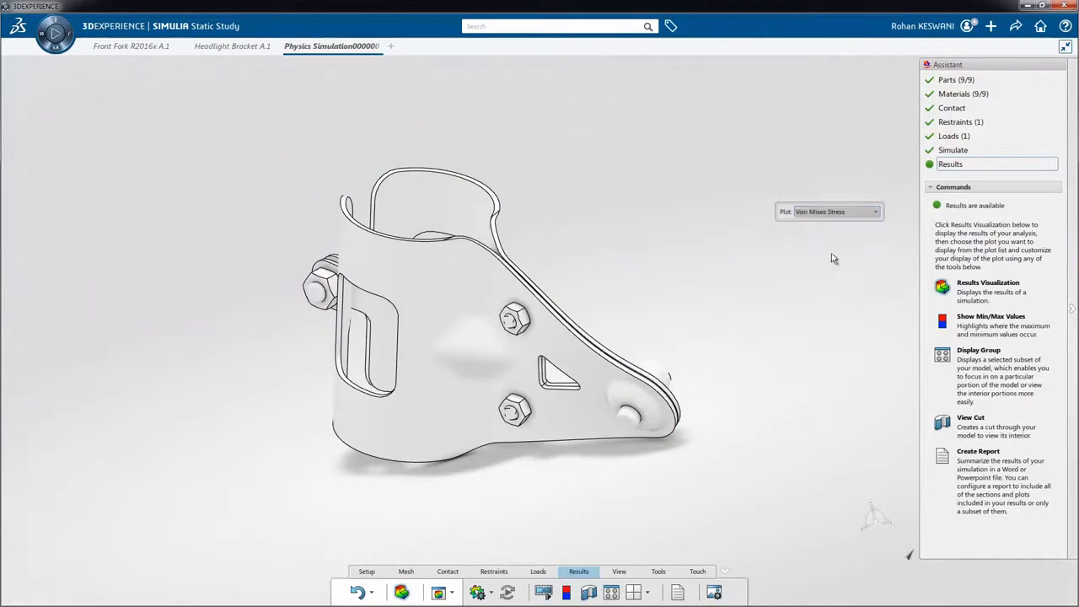
- Generate a simulation report from the Sim.dotx format with all sections, excluding the Deformation result
left_click(683, 594)
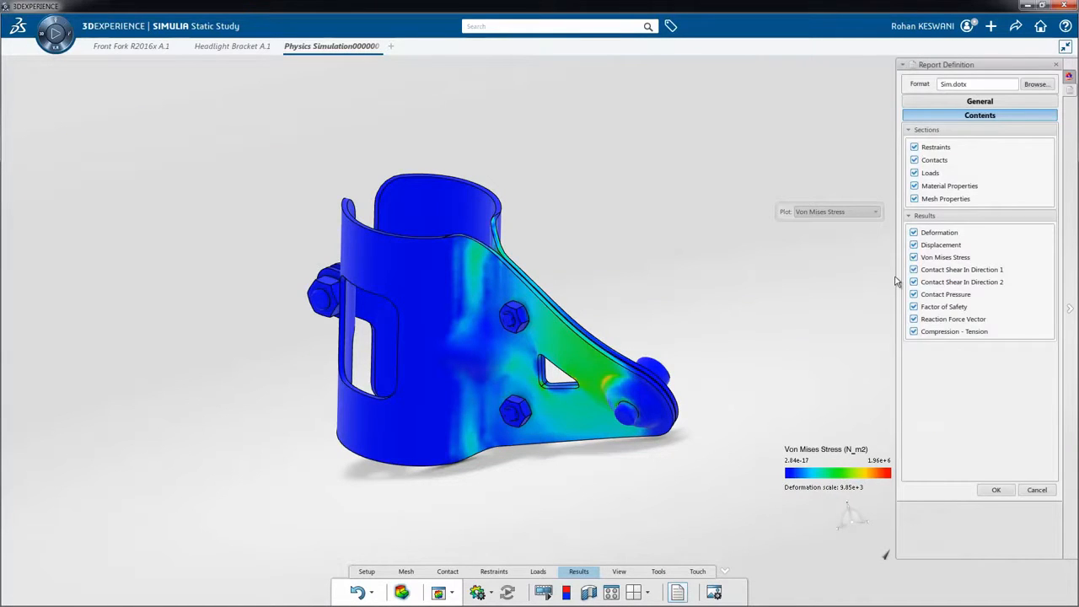
left_click(914, 232)
left_click(996, 490)
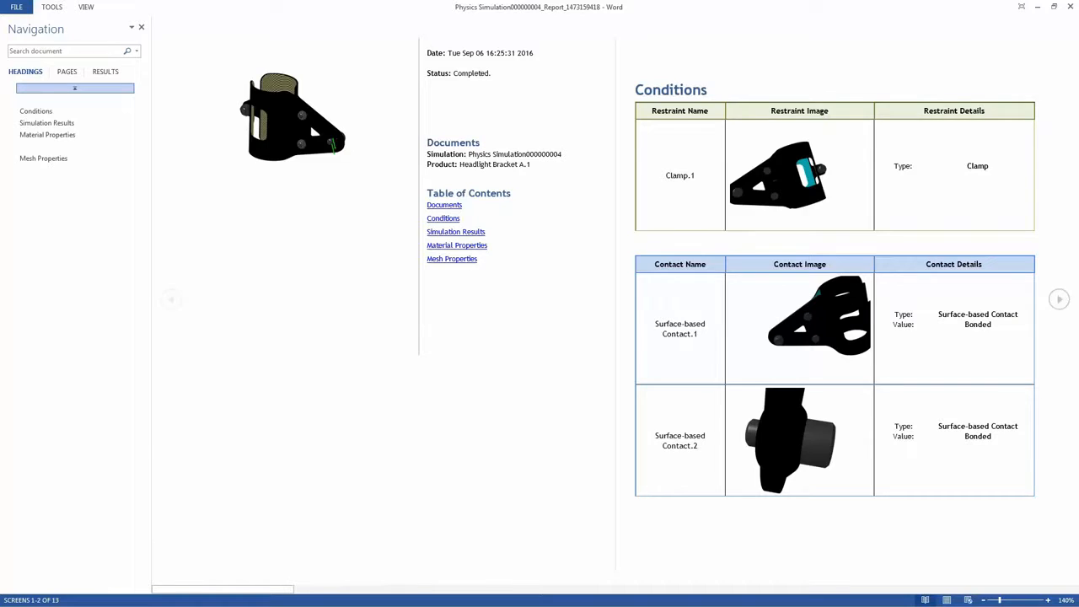
- Review the generated report's conditions, contacts, load, simulation results, material properties and mesh properties
scroll(592, 304, "down", 1)
scroll(592, 303, "down", 1)
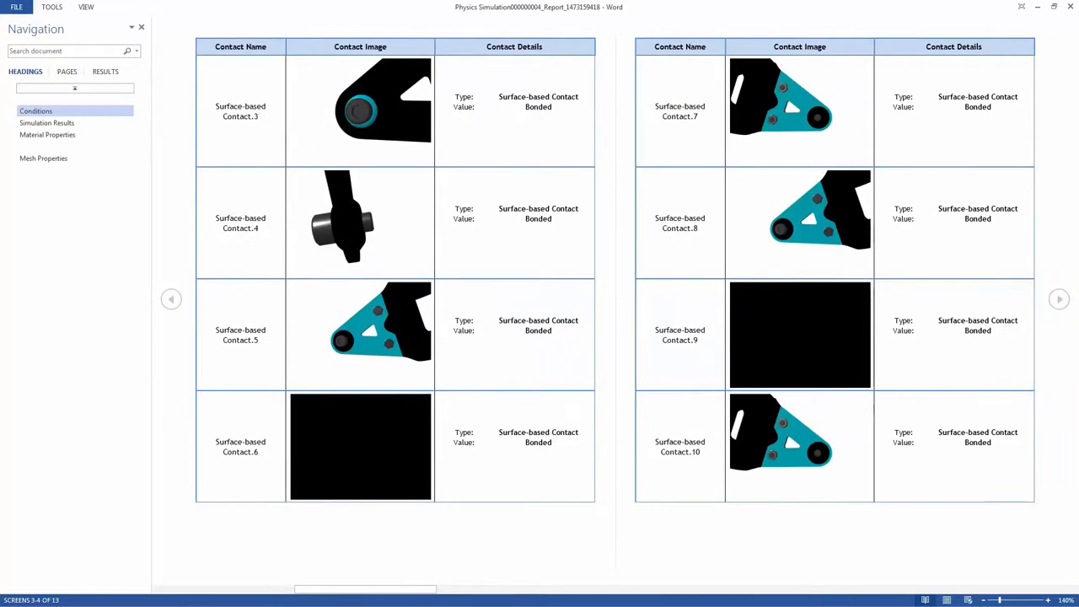
scroll(593, 303, "down", 1)
scroll(592, 304, "down", 3)
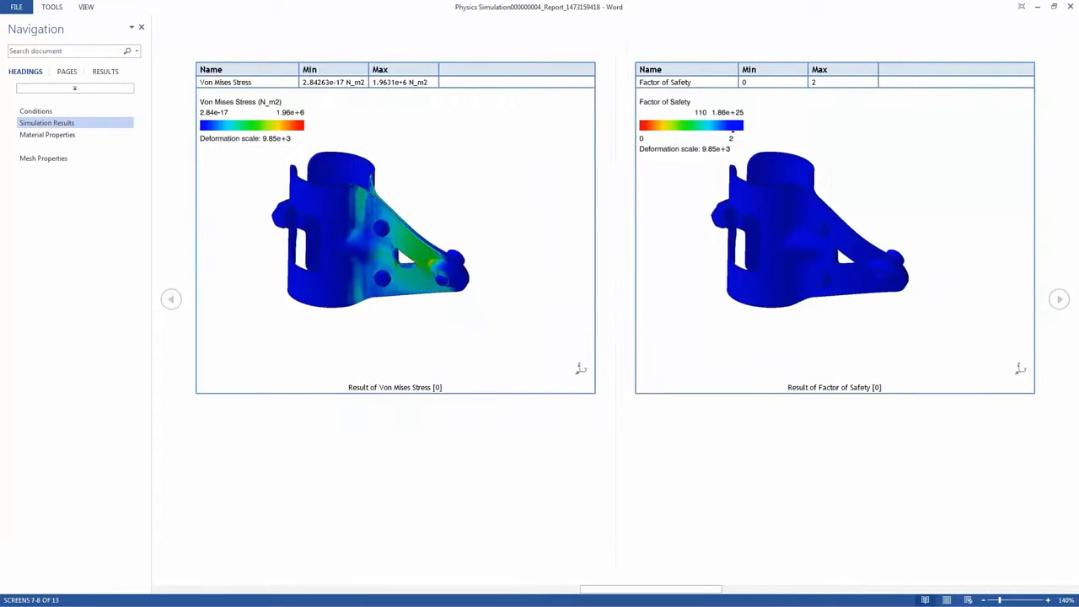
scroll(592, 303, "up", 2)
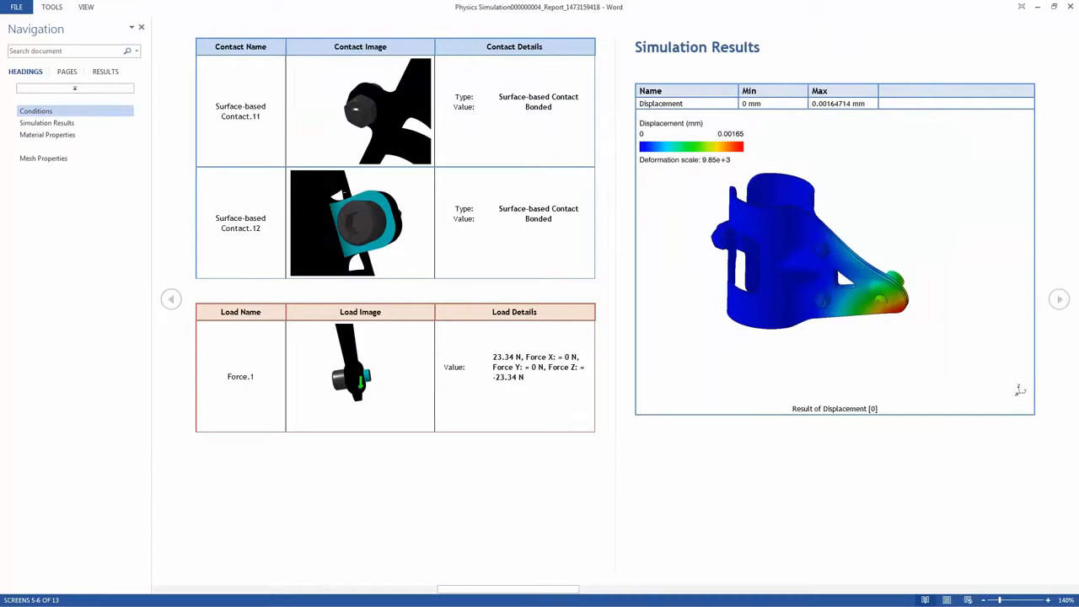
scroll(1020, 390, "down", 5)
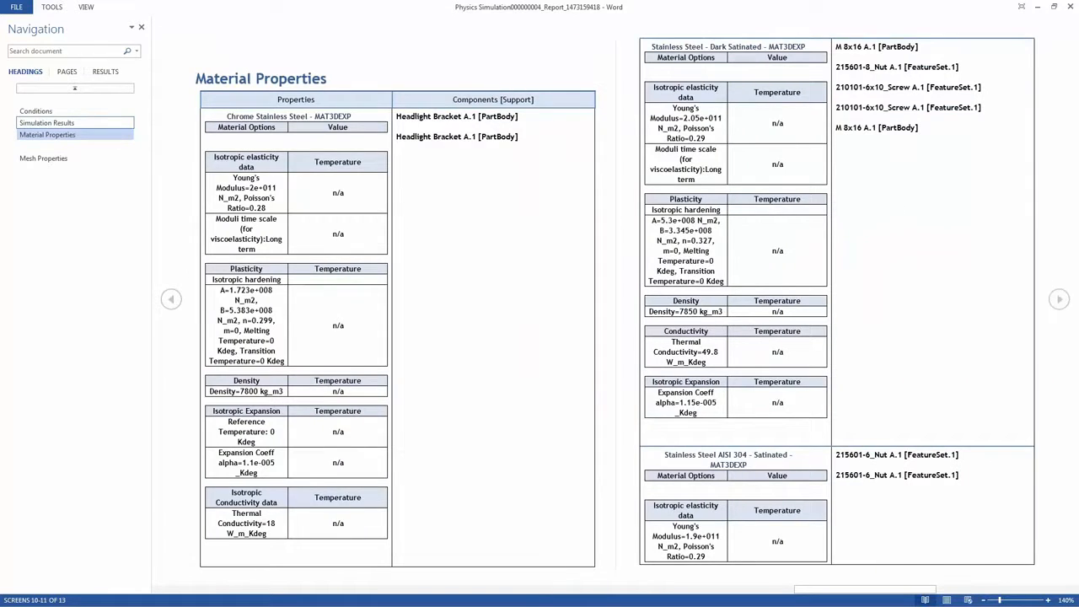
left_click(43, 157)
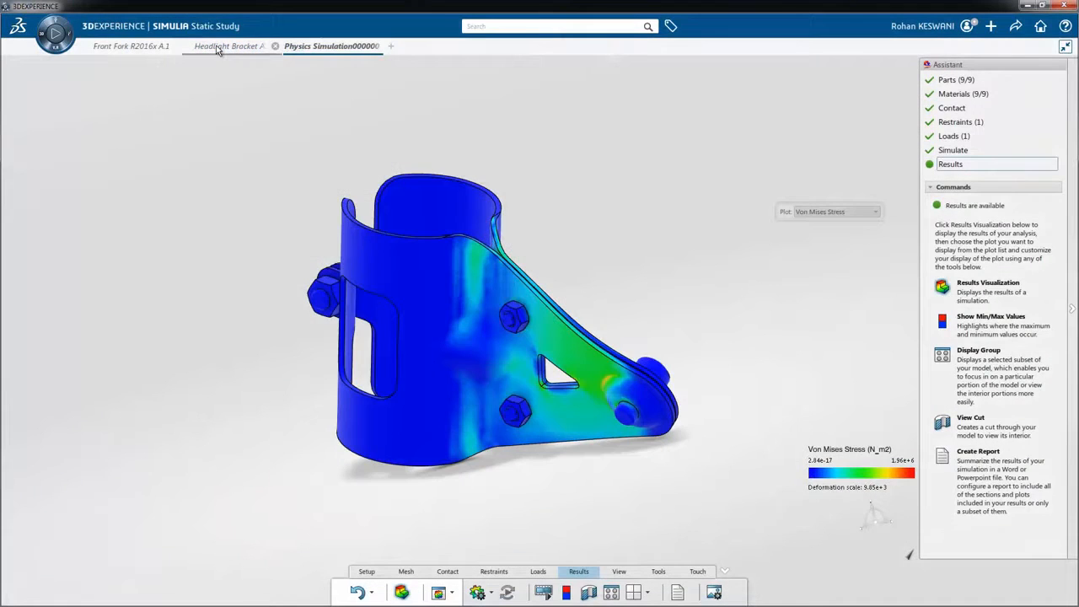
- Switch to the Headlight Bracket A.1 assembly and open Sketch.16 of Cut Out.1 in Fixation Phare SheetMetal.1 for editing
left_click(217, 46)
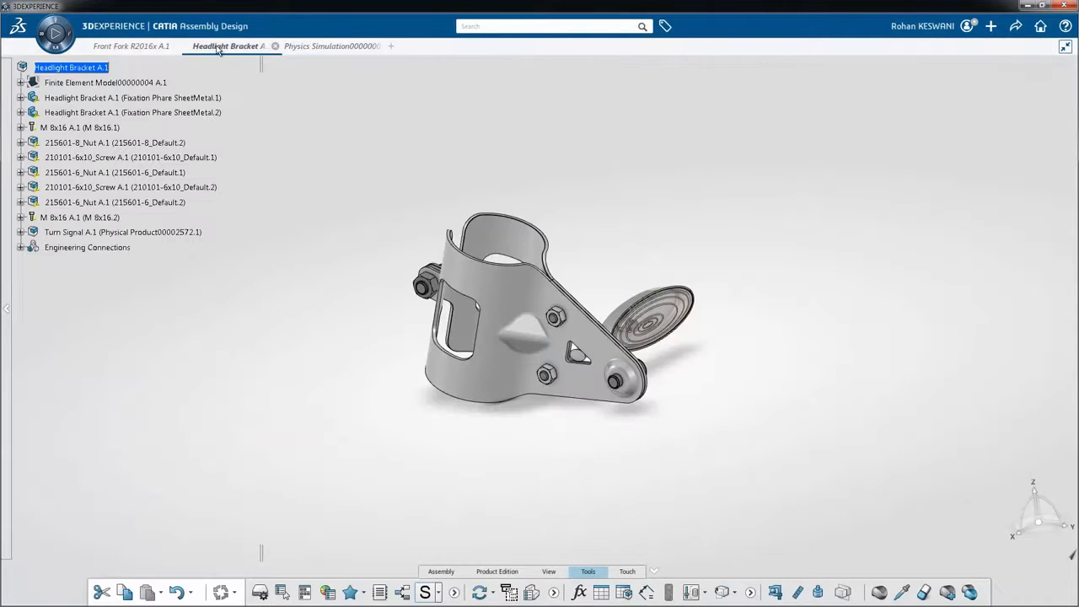
left_click(21, 97)
left_click(30, 128)
left_click(29, 127)
left_click(30, 112)
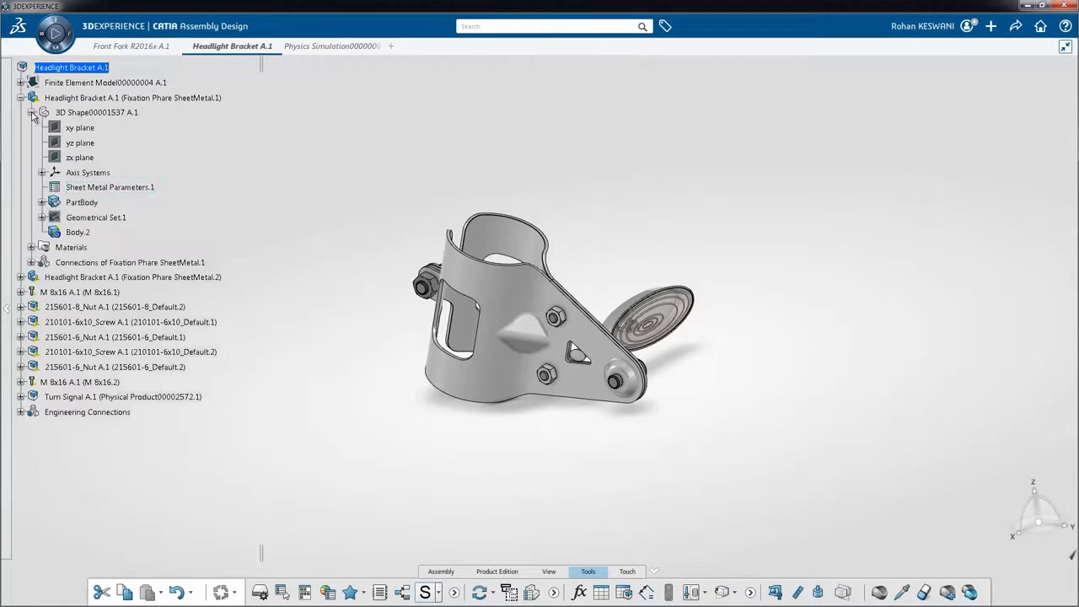
left_click(42, 202)
scroll(176, 473, "down", 3)
left_click(61, 405)
double_click(113, 419)
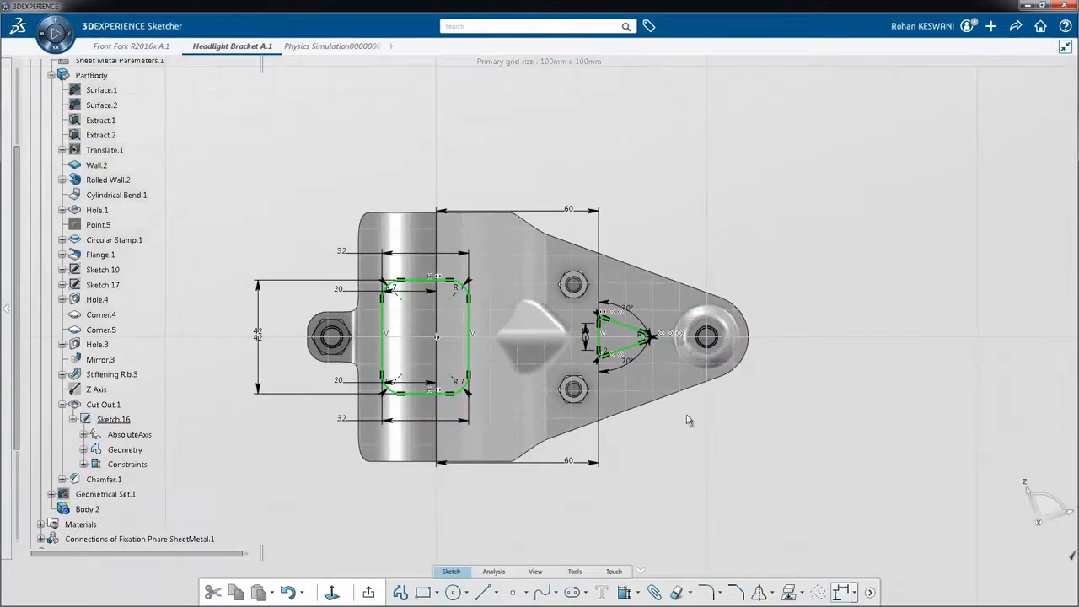
- Set the triangular cutout's vertical edge to 18 mm and its distance from the vertical axis to 55 mm
double_click(573, 337)
type("18")
key("Return")
- Set the rectangular cutout's width to 36 mm and its side offset from the vertical axis to 22 mm
double_click(341, 251)
type("36")
key("Return")
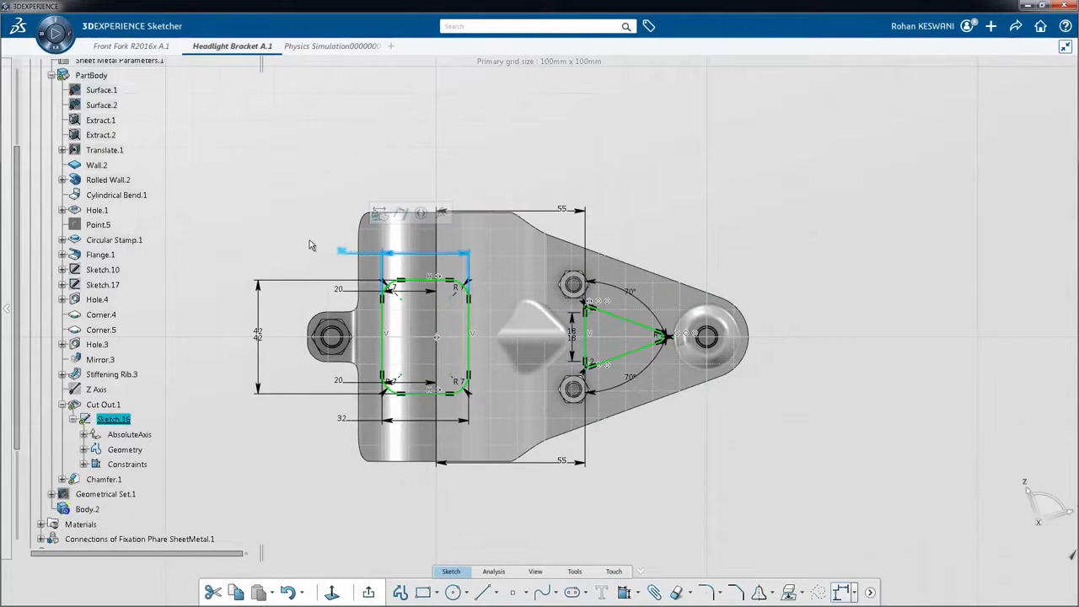
double_click(312, 389)
type("22mm")
key("Return")
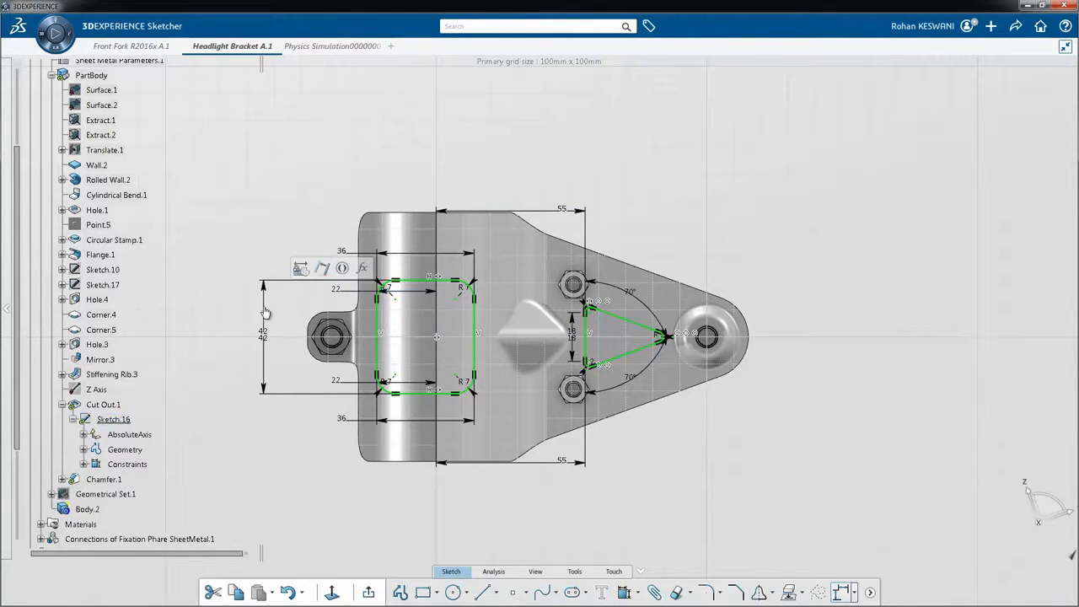
- Set the rectangular cutout's height to 62 mm and its width to 38 mm, and exit the sketch
double_click(267, 310)
type("56")
key("Return")
type("62")
key("Return")
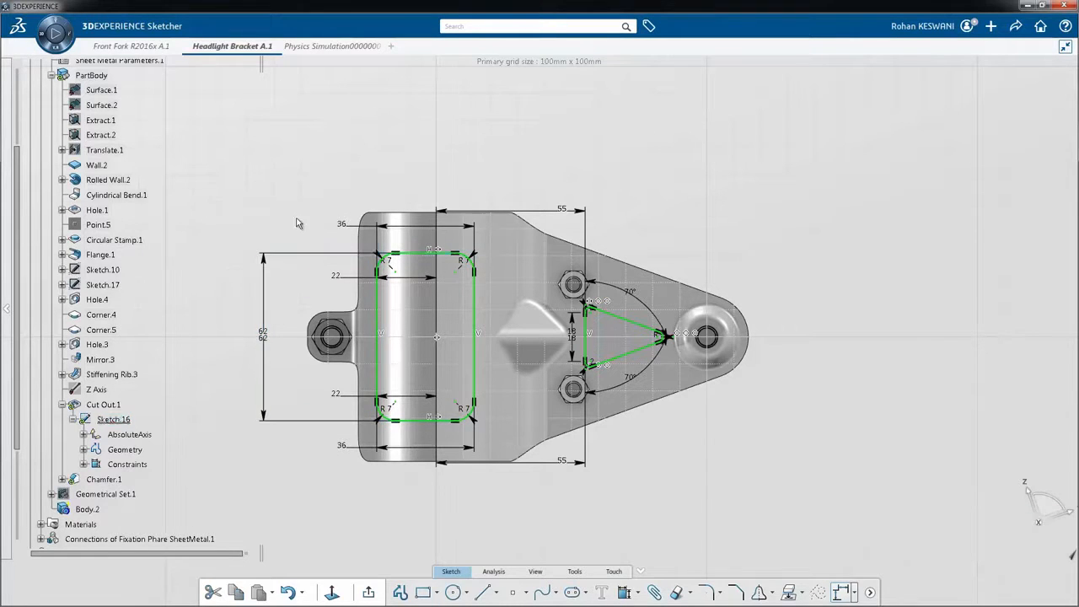
double_click(343, 225)
type("38")
key("Return")
left_click(369, 592)
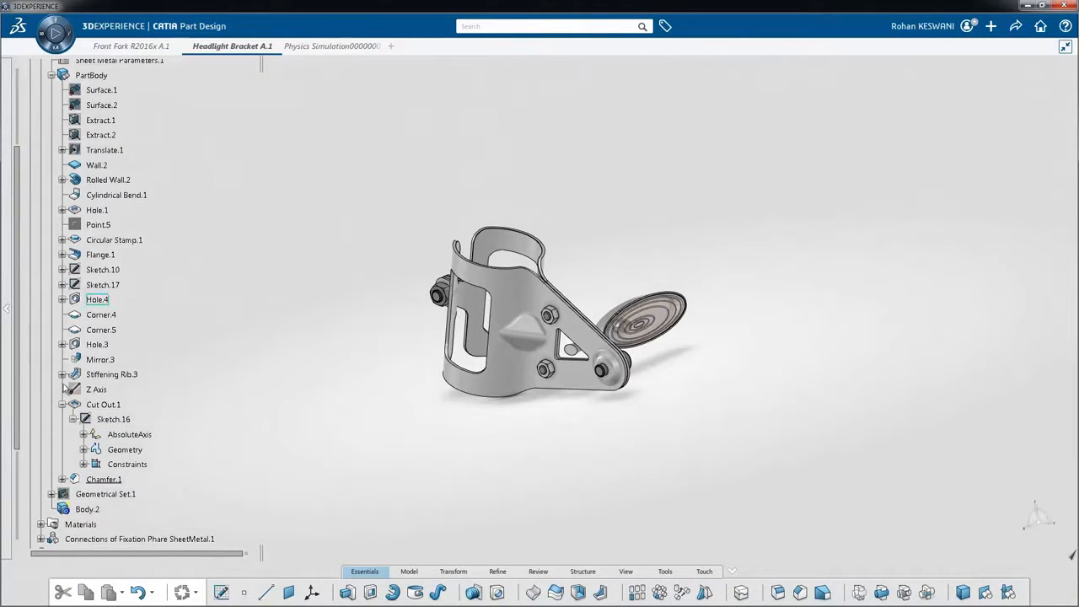
- Collapse the edited sheet metal part's structure and make the top-level Headlight Bracket A.1 assembly active again
scroll(64, 385, "up", 6)
left_click(30, 246)
double_click(71, 216)
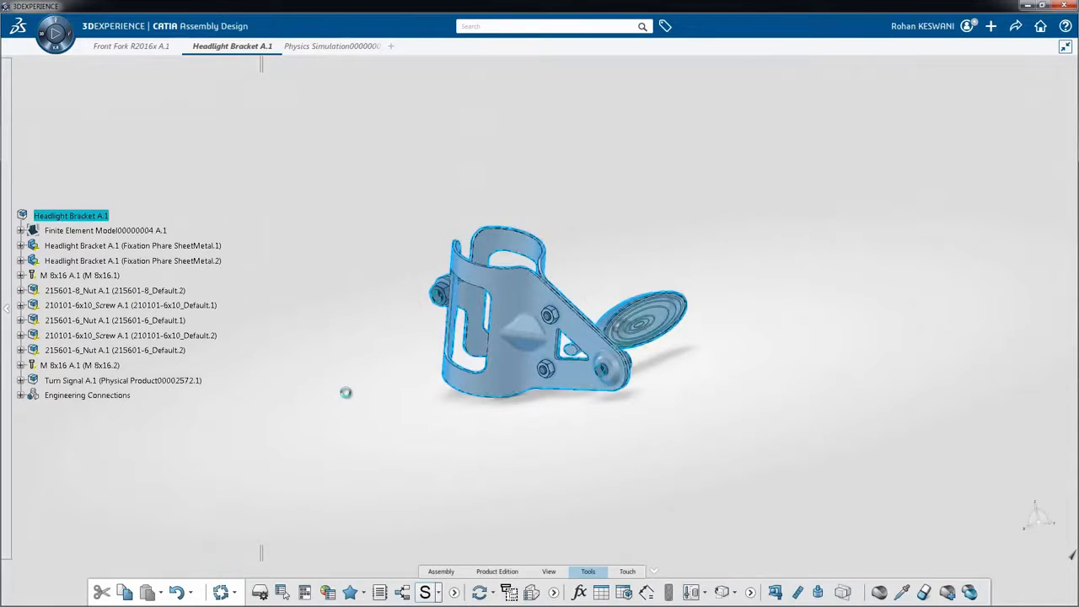
- Return to the Physics Simulation study and rerun its out-of-date simulation on the modified bracket, dismissing the completed status
left_click(354, 46)
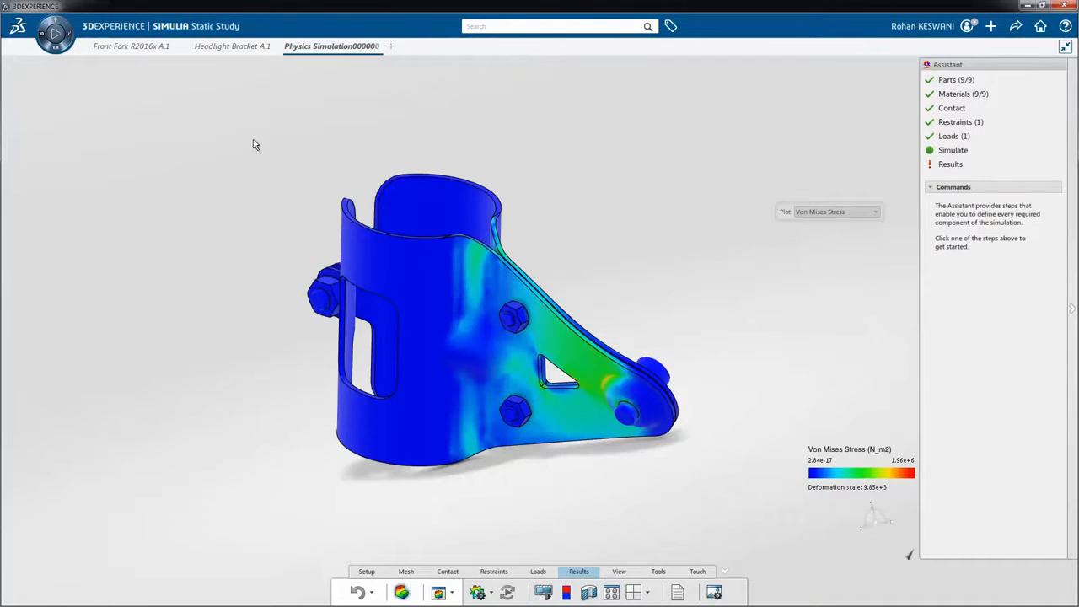
left_click(936, 165)
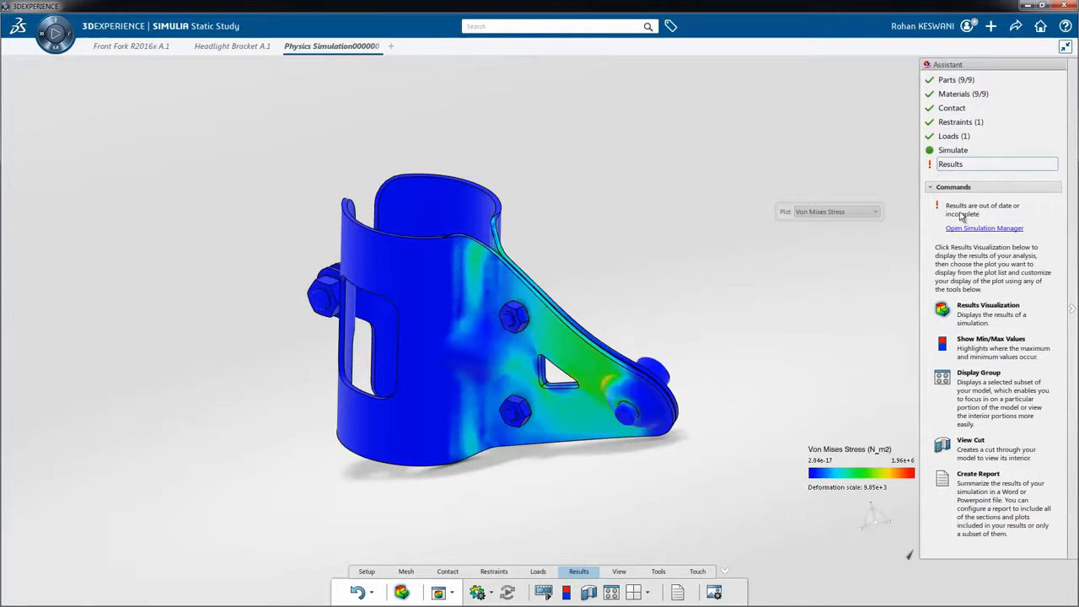
left_click(984, 227)
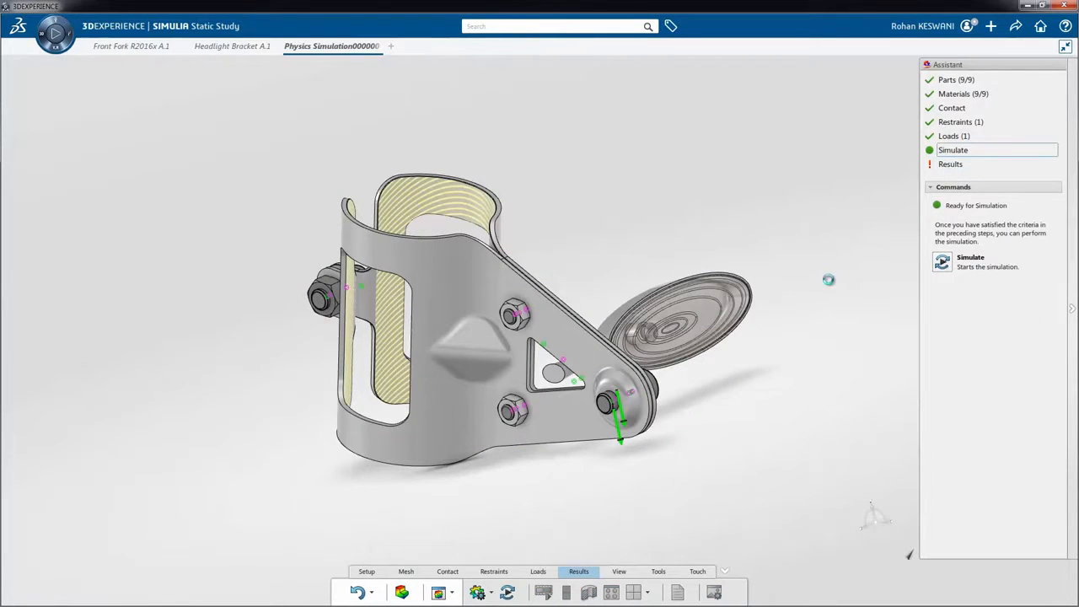
key("Return")
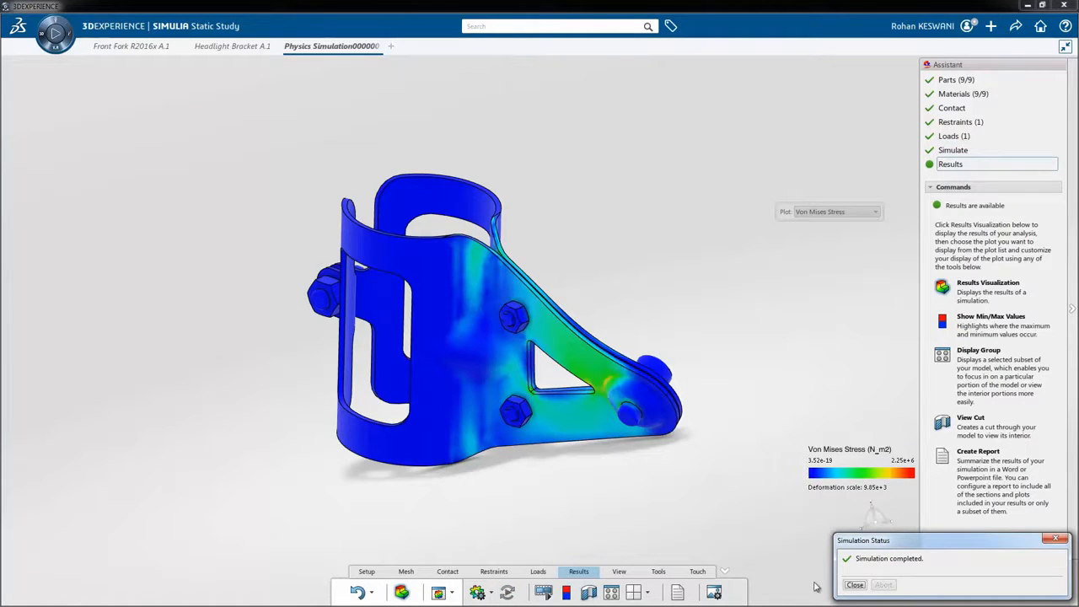
left_click(855, 584)
- Examine the Displacement plot of the modified bracket and bring up the choice of other result plots
middle_click_drag(674, 438, 699, 498)
left_click(828, 213)
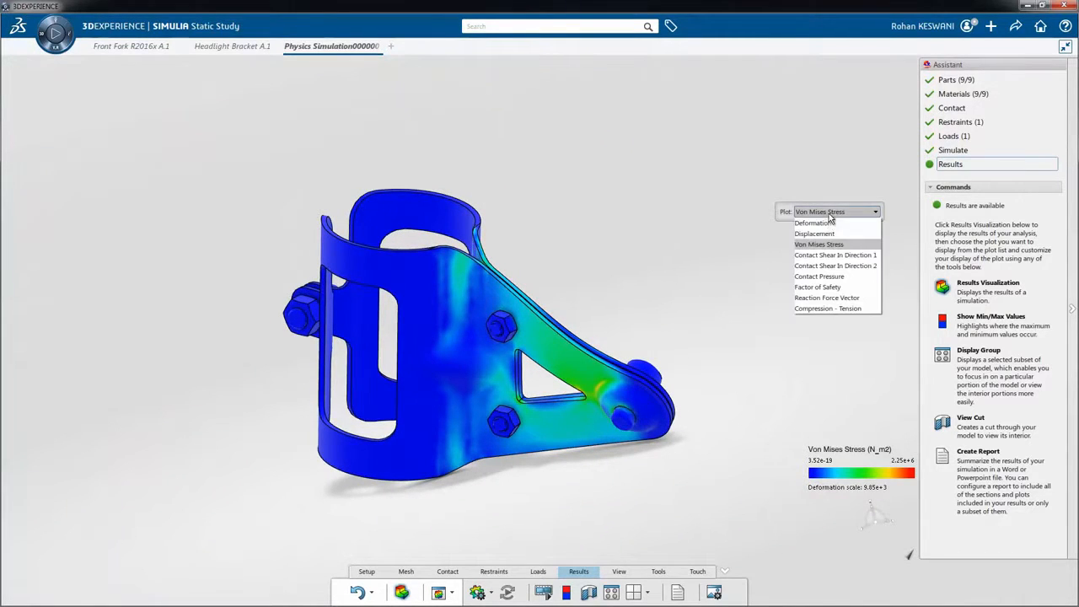
left_click(817, 233)
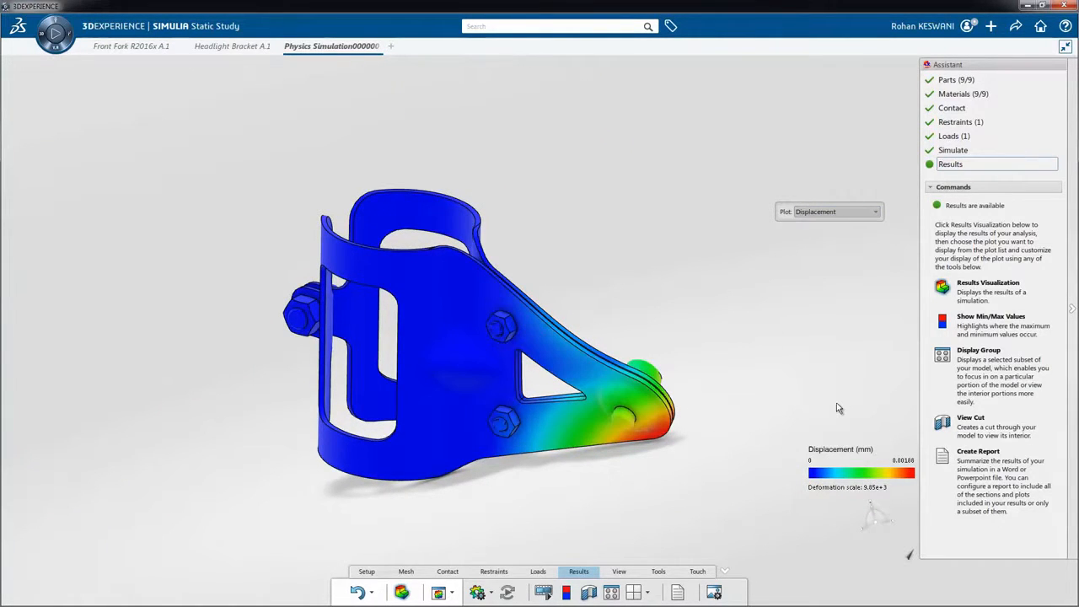
left_click(814, 212)
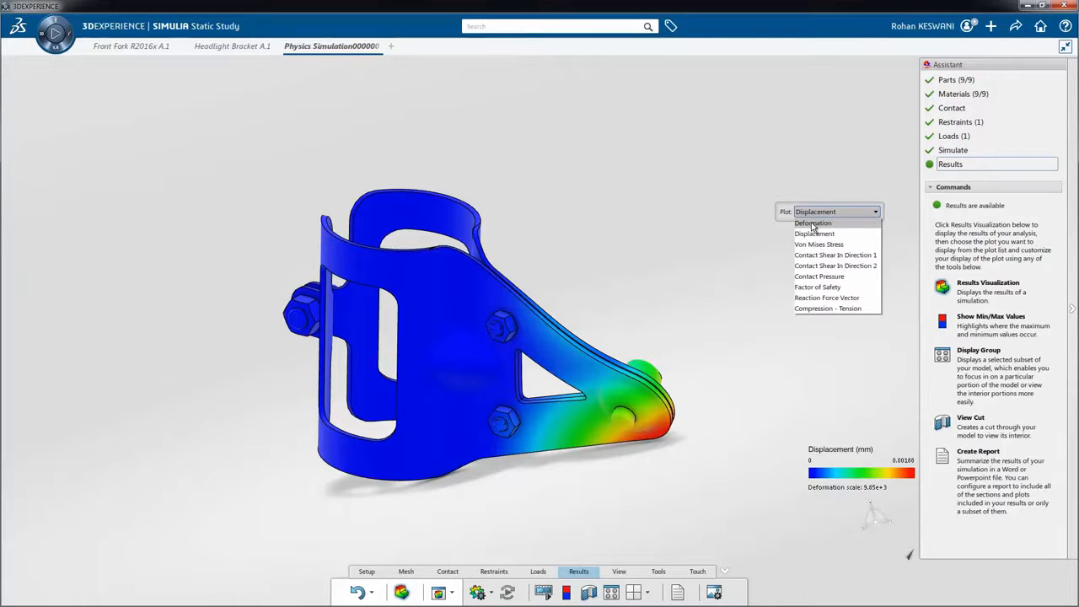